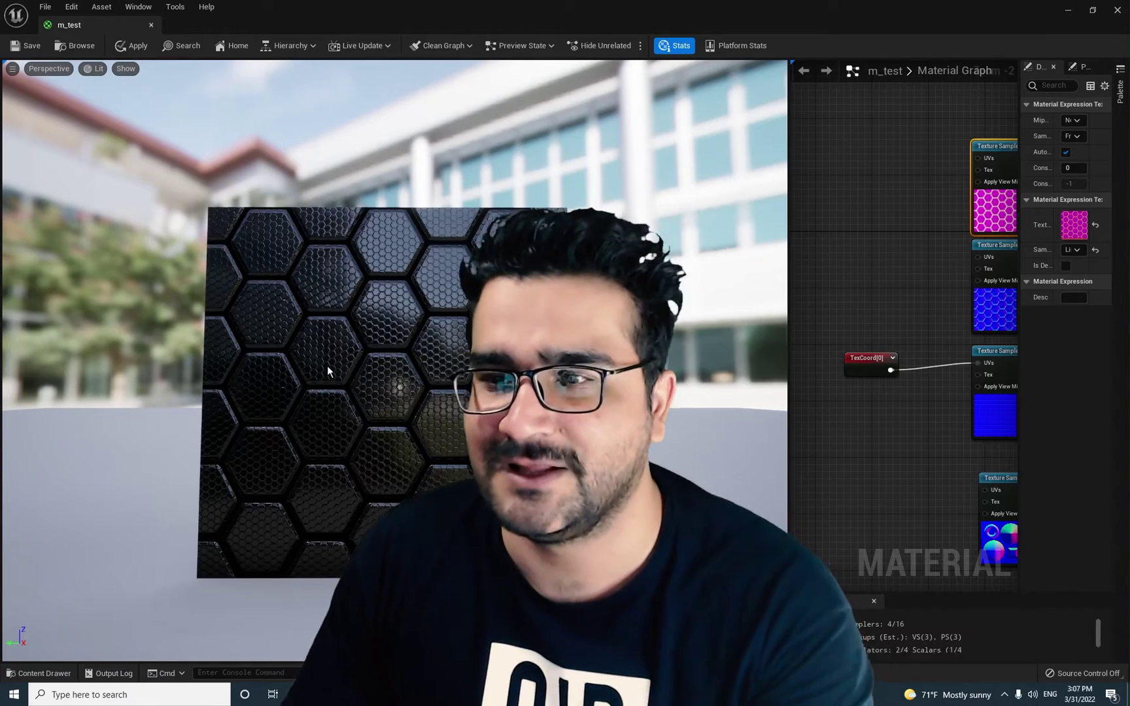
Orbit the m_test preview and move its light to inspect the hex panel's highlights
left_click_drag(335, 388, 321, 388)
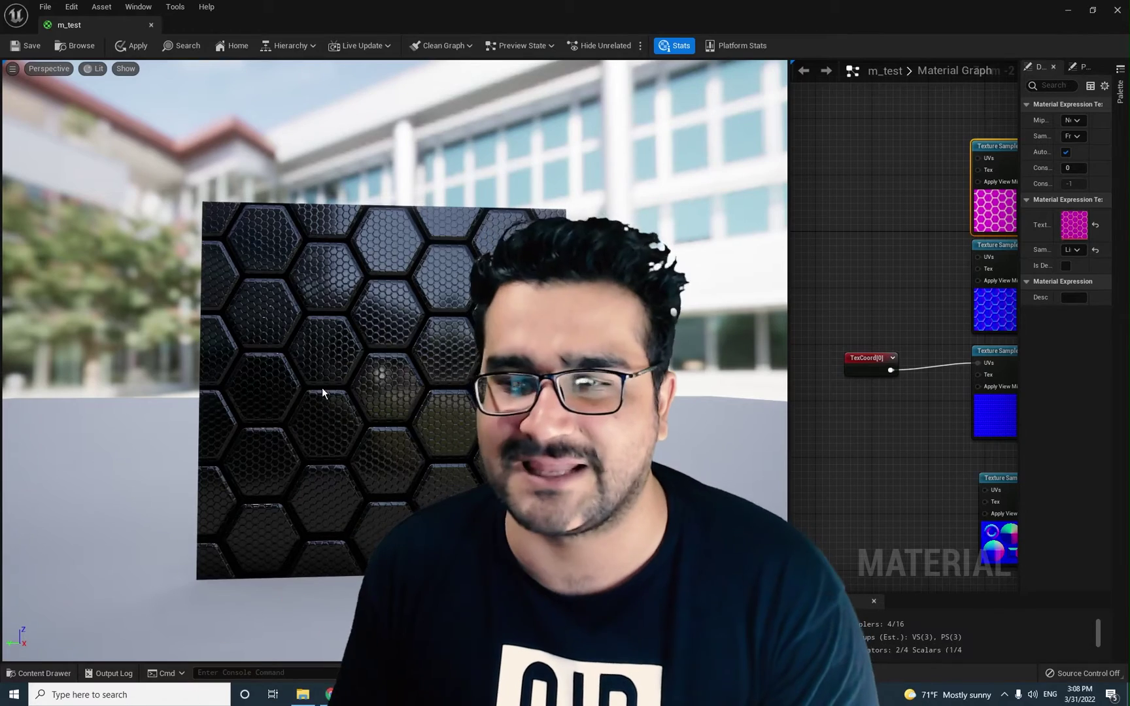
left_click_drag(459, 378, 471, 380)
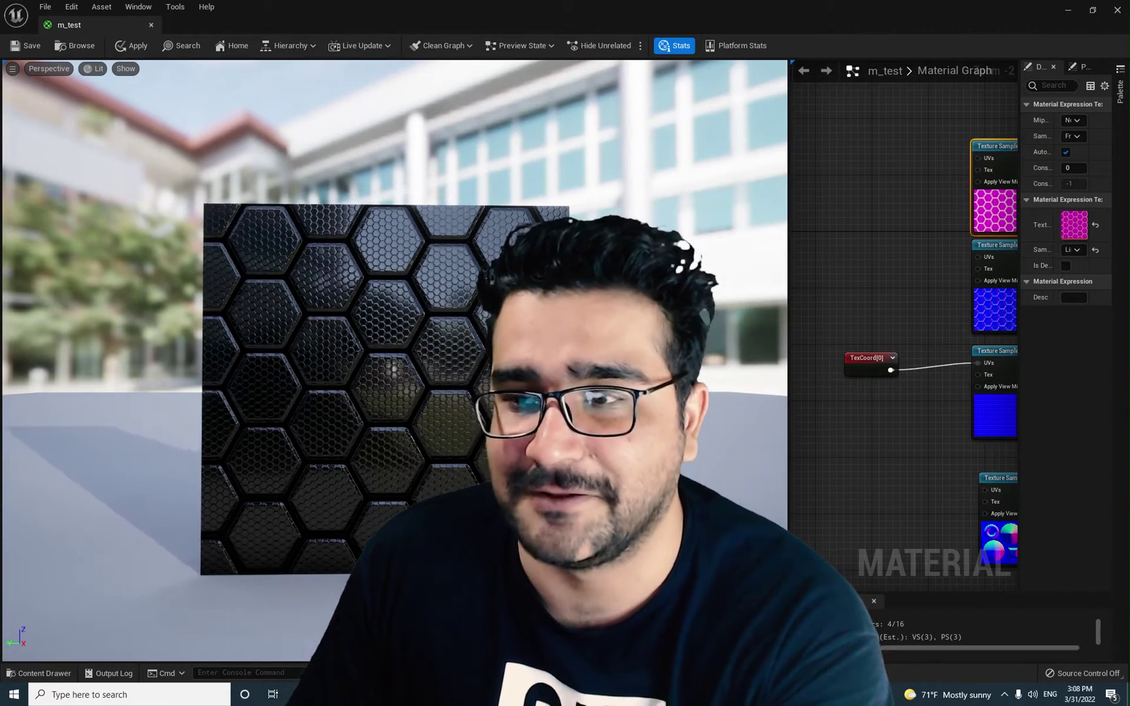
mouse_move(422, 369)
left_mouse_down()
mouse_move(328, 374)
mouse_move(430, 374)
left_mouse_up()
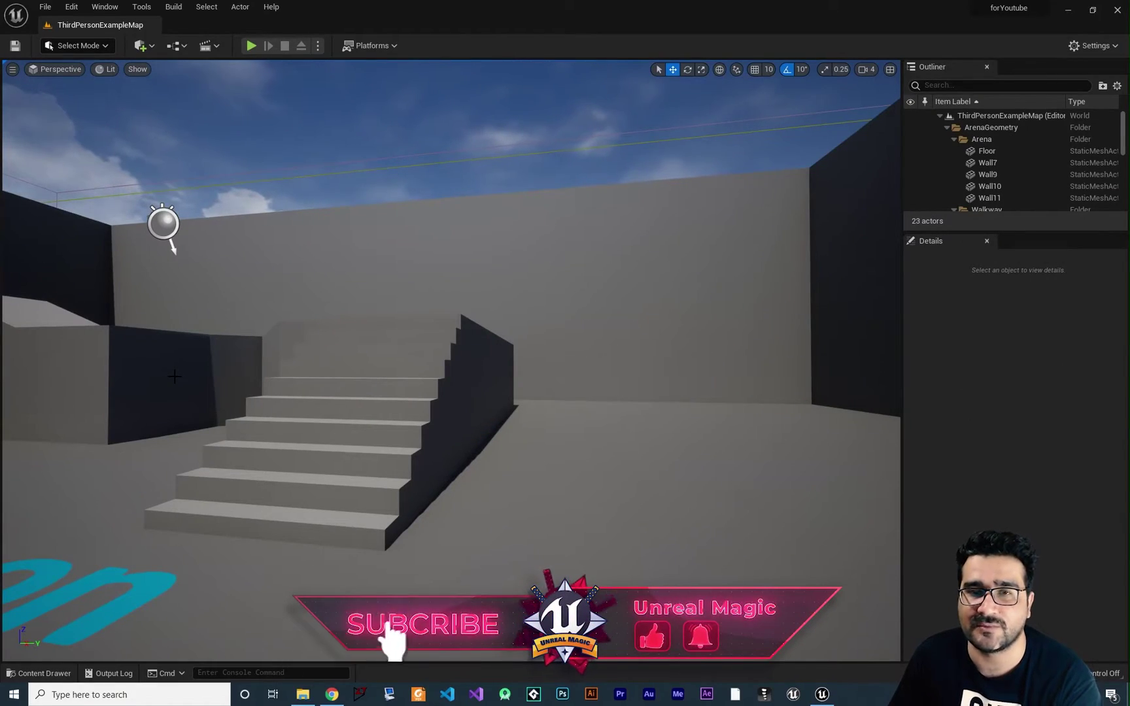
Add a new Material from the Content Drawer, name it m_normaltesting, and open it
left_click(39, 673)
right_click(388, 559)
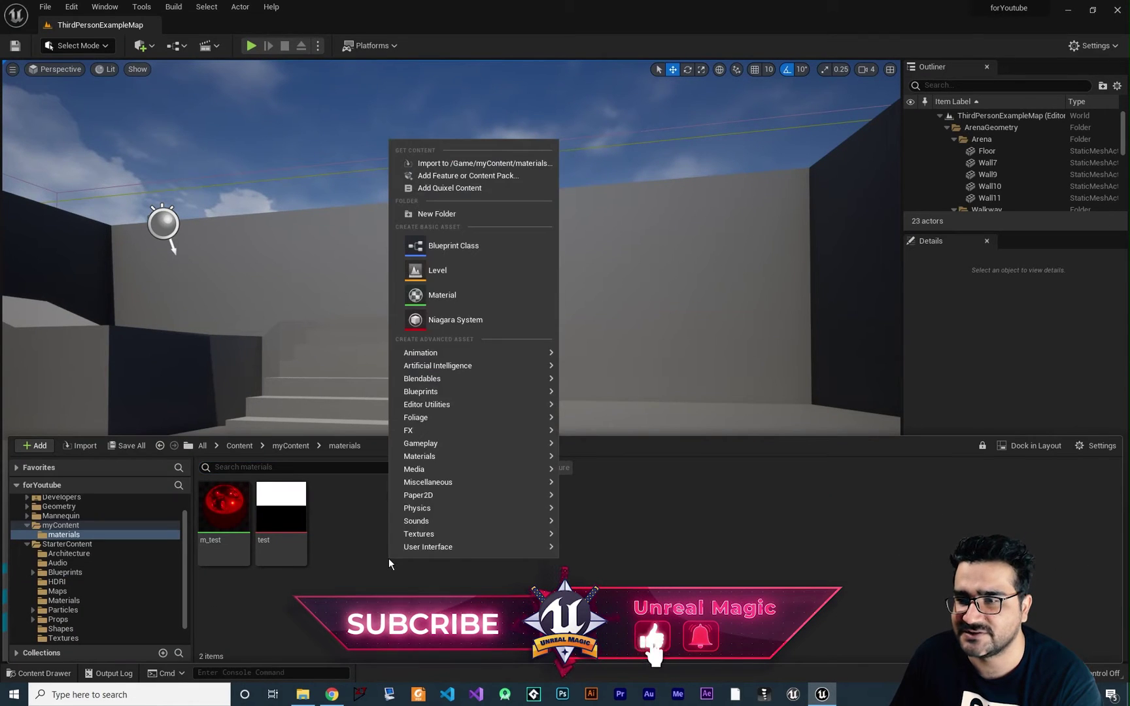
left_click(446, 300)
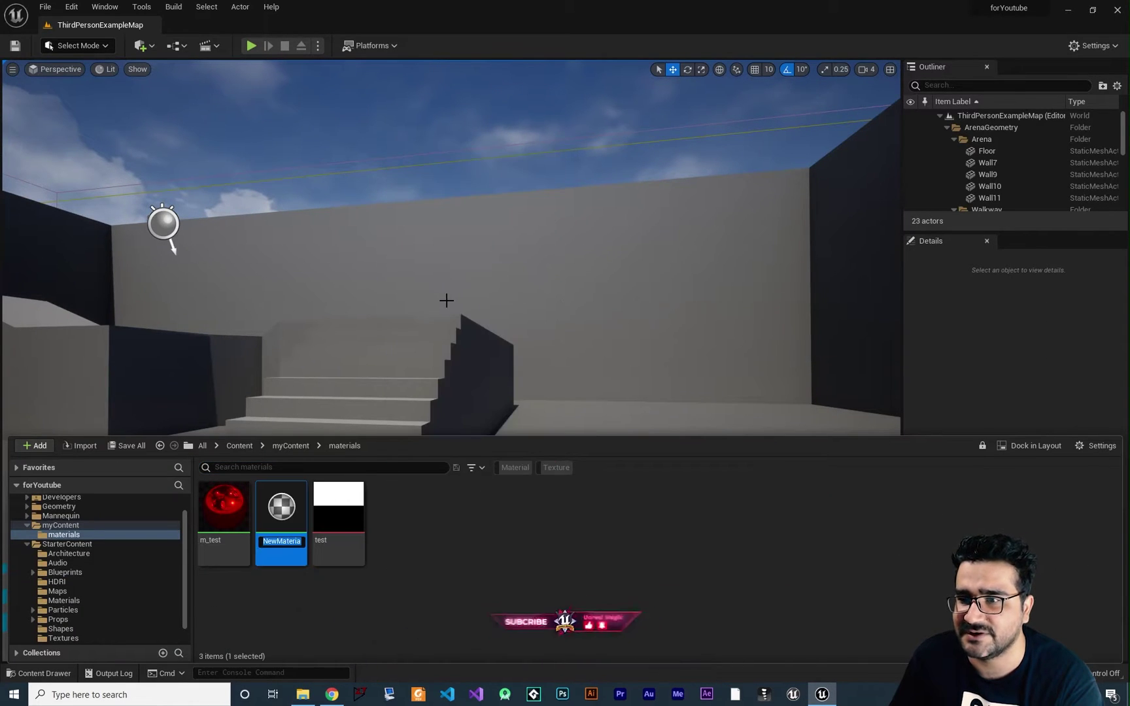
type("m")
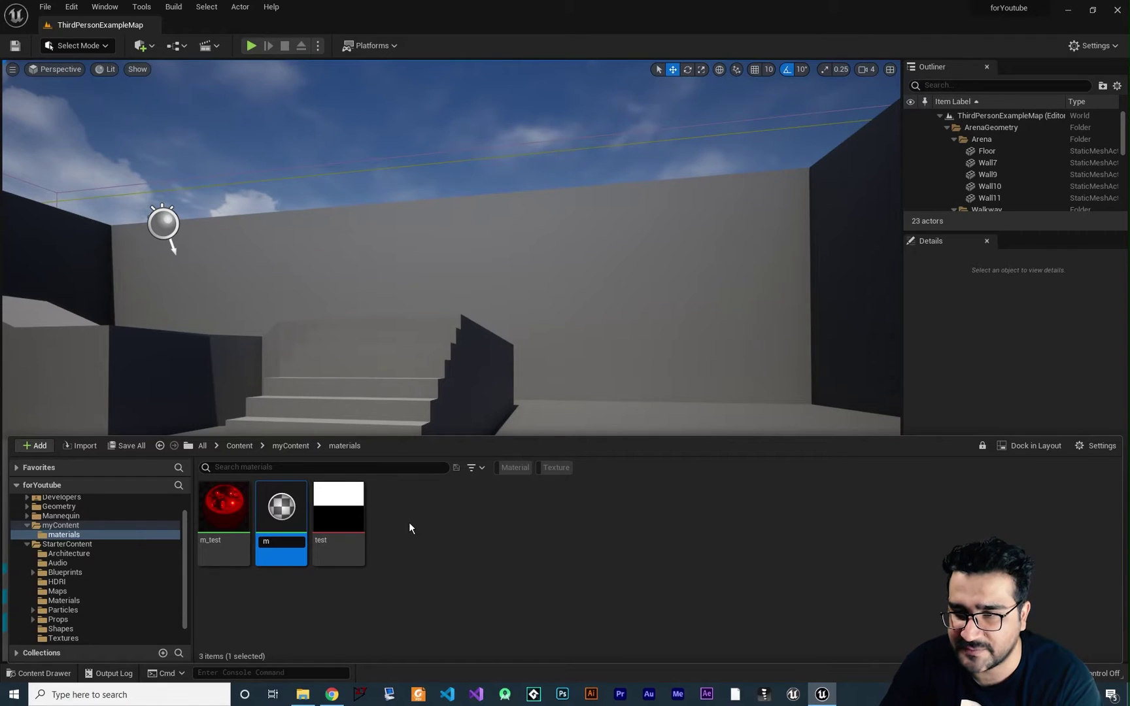
type("_norma")
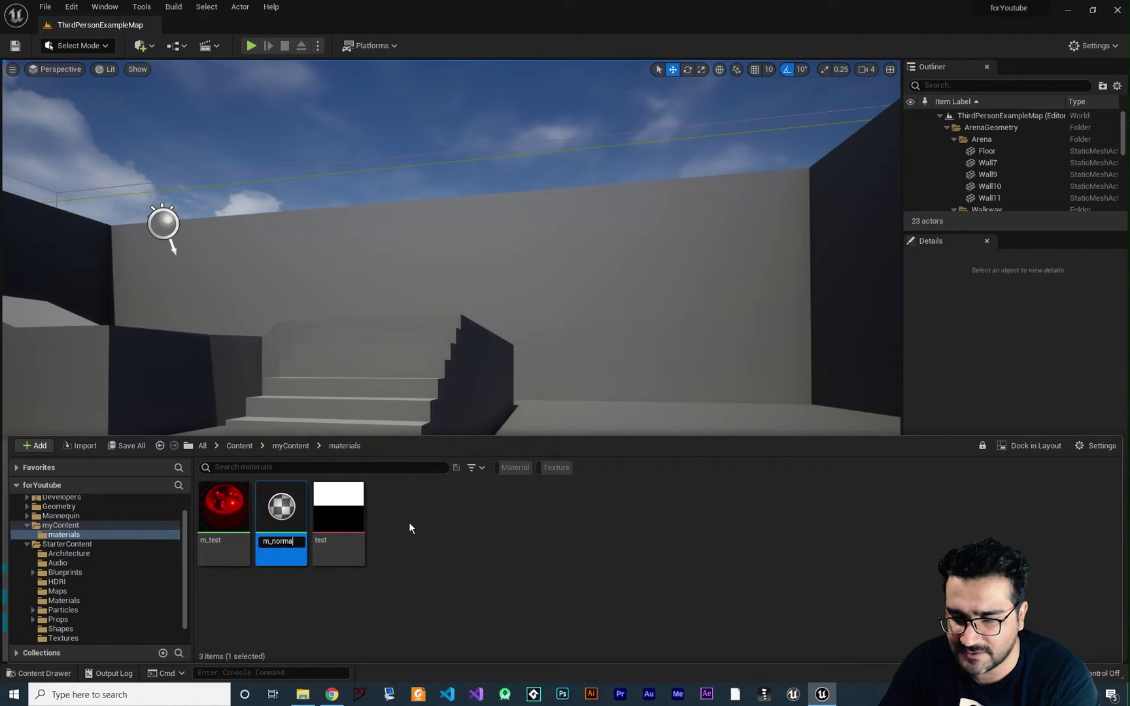
type("ltesting")
key("Return")
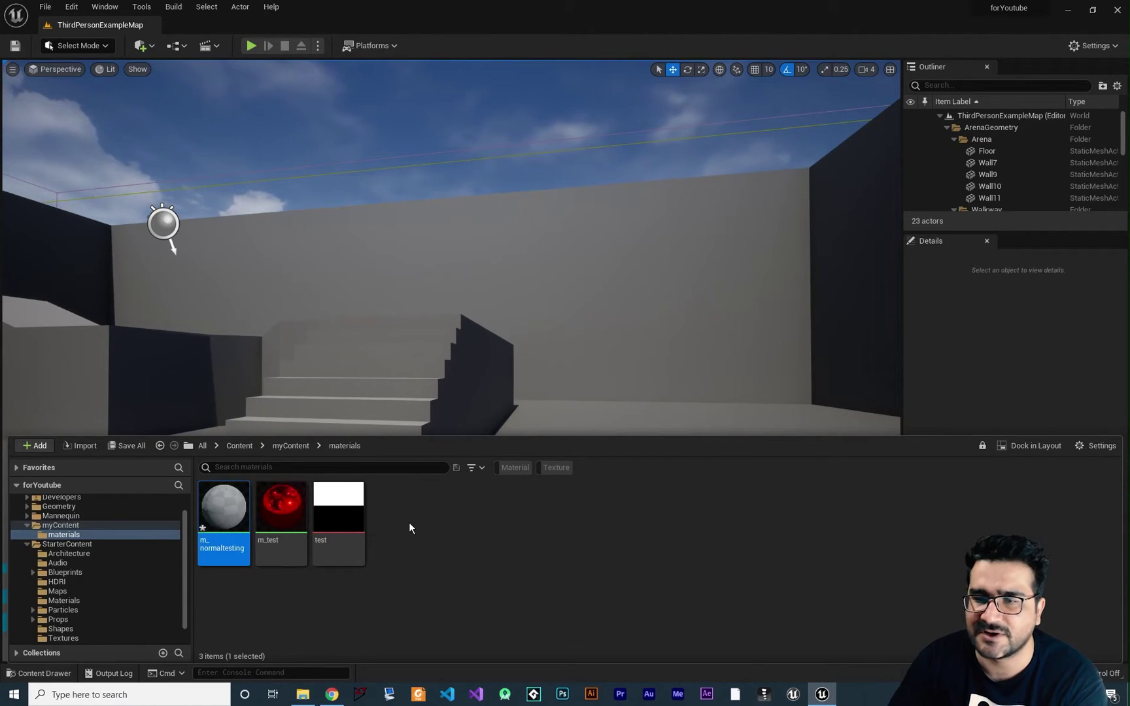
double_click(230, 504)
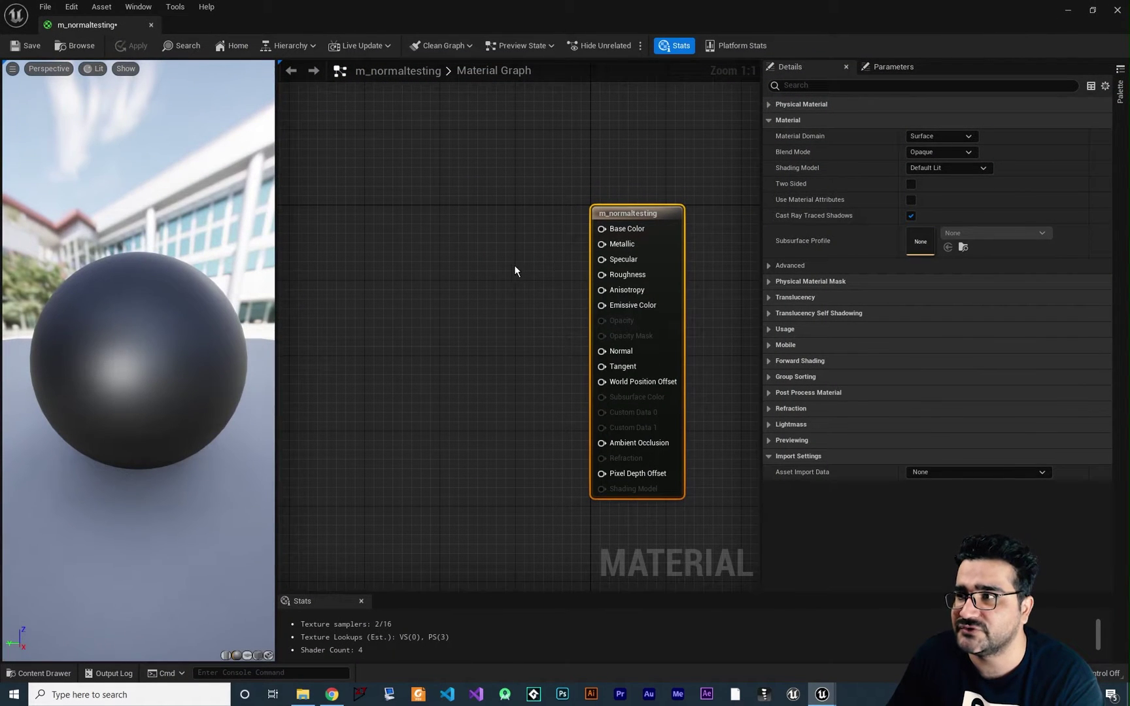
Add a Constant3Vector node from the Palette and wire it to Base Color
left_click(1120, 93)
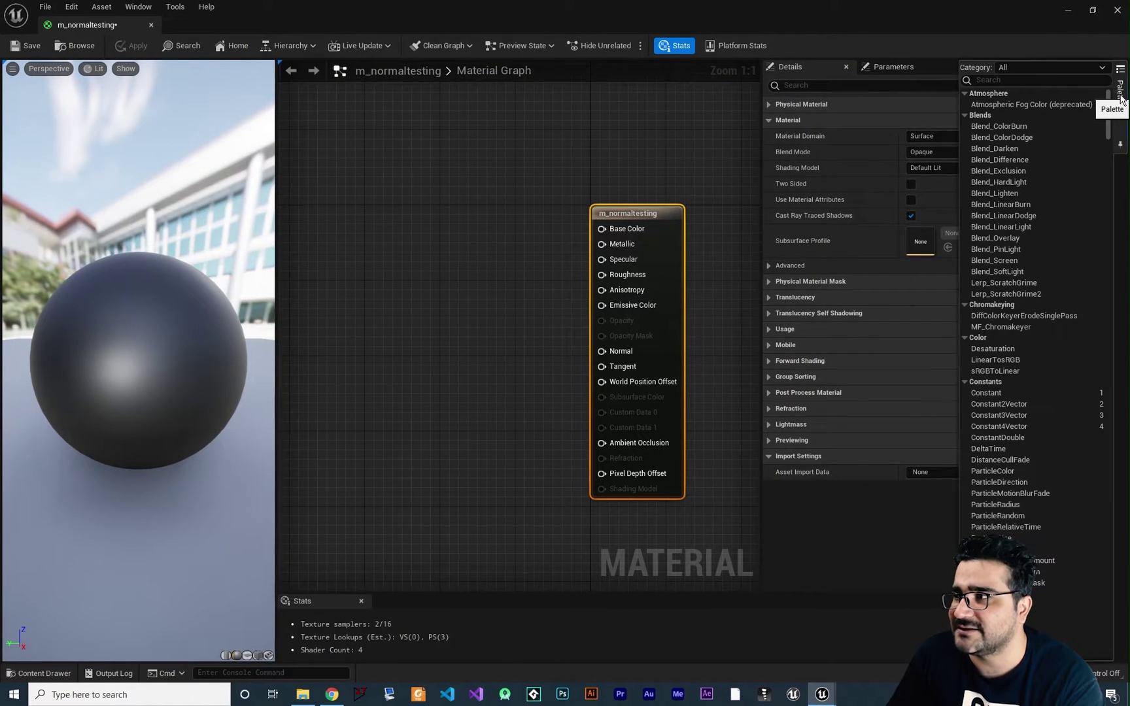
left_click(1008, 393)
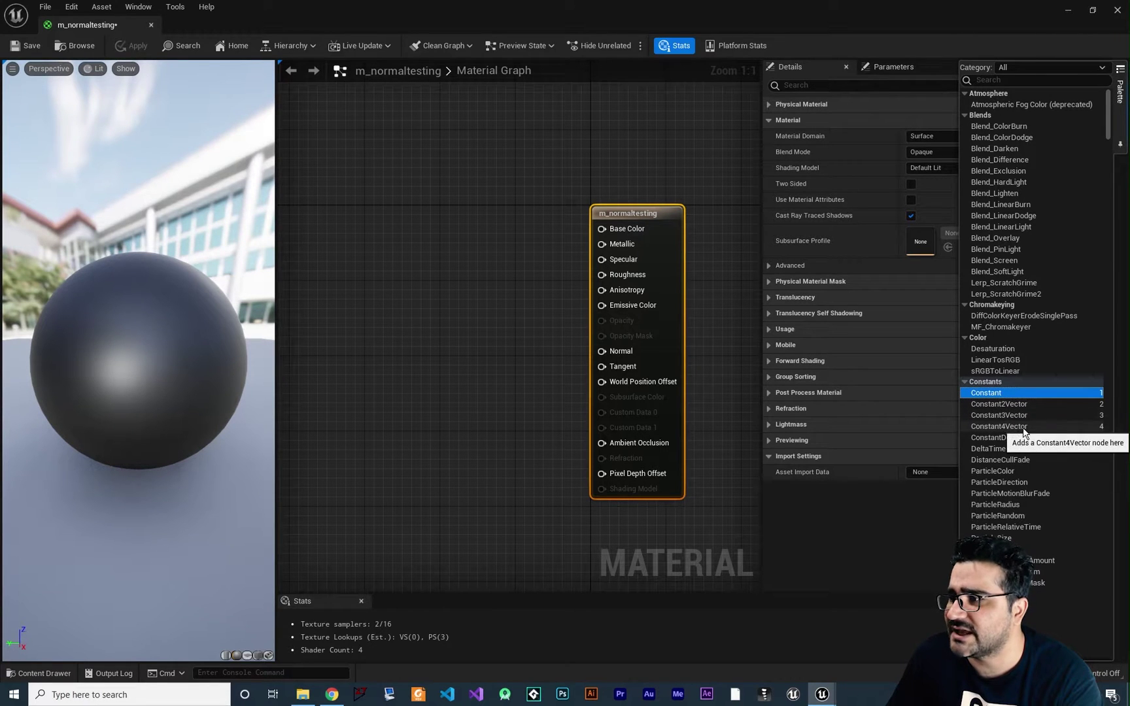
left_click_drag(998, 415, 601, 229)
left_click_drag(428, 174, 428, 155)
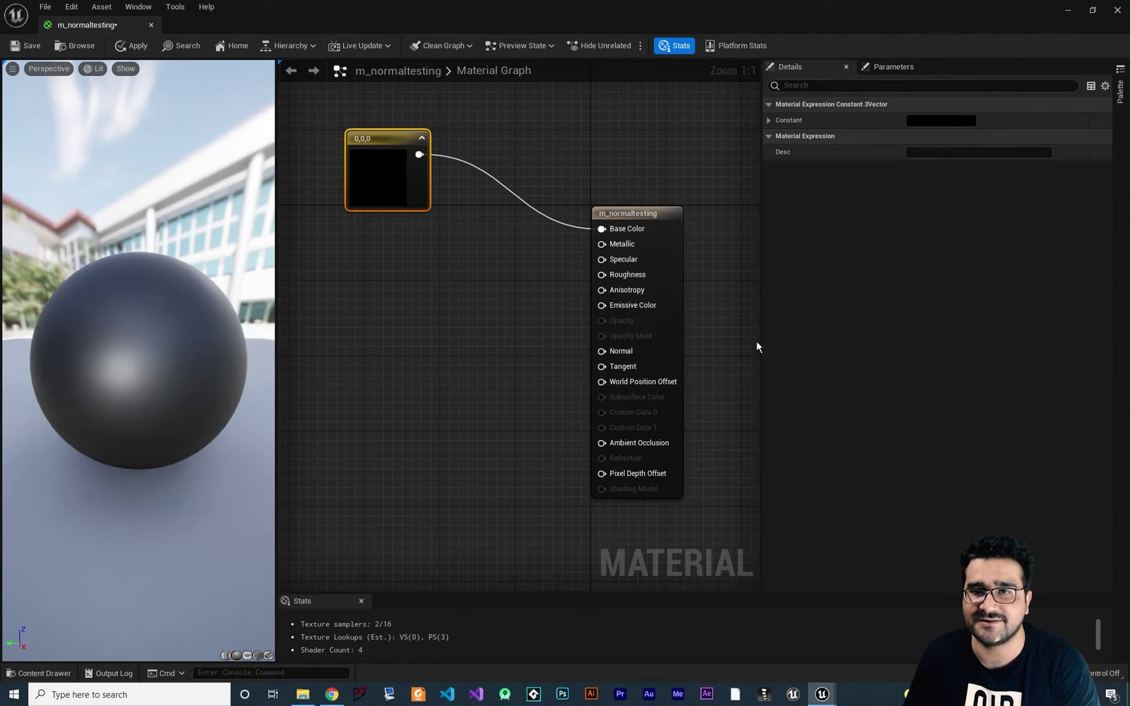
left_click_drag(143, 391, 164, 366)
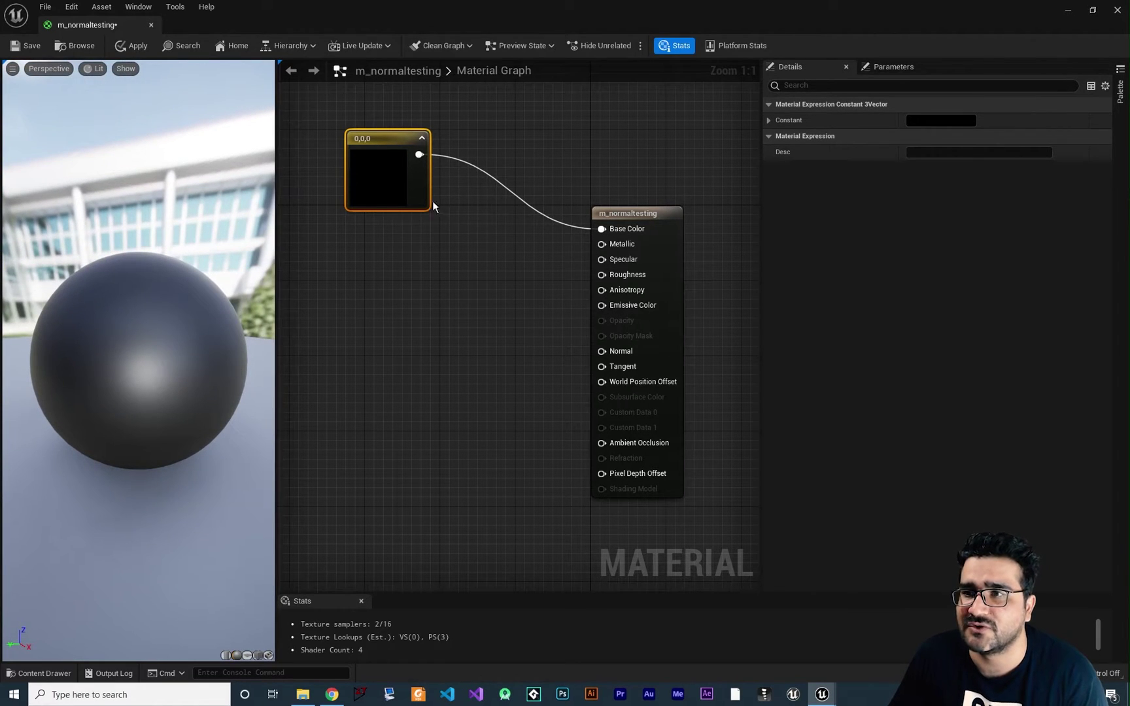
Set the Constant3Vector colour to grey 0.12, 0.12, 0.12
double_click(387, 182)
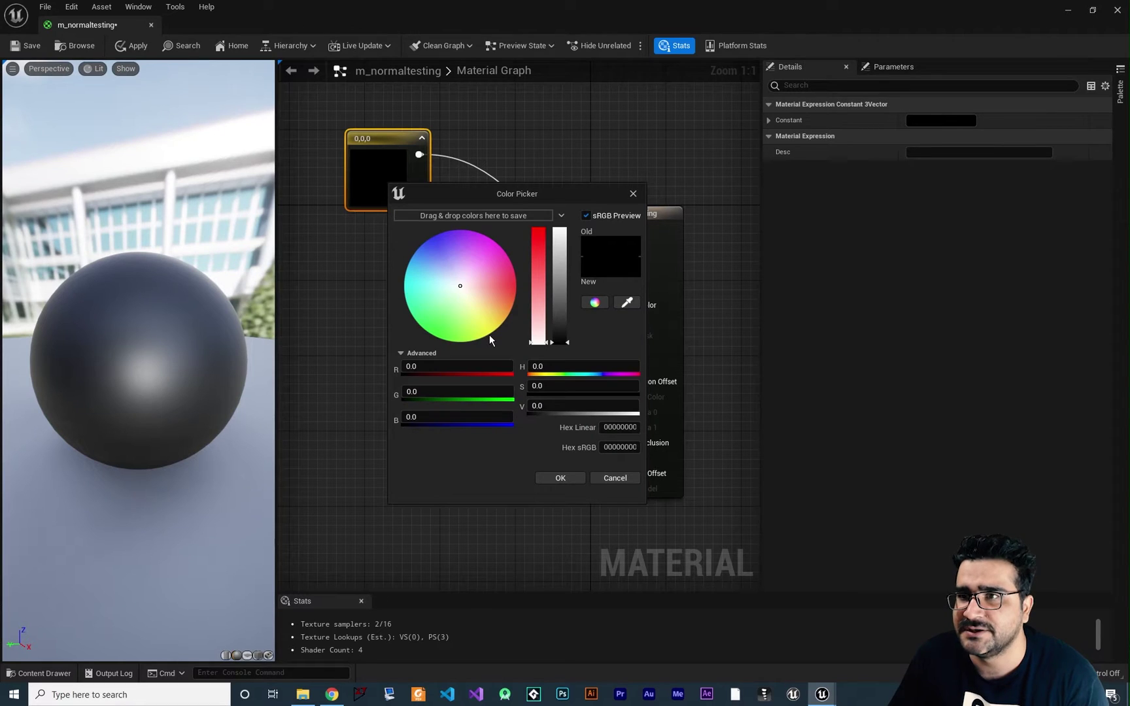
mouse_move(561, 304)
left_mouse_down()
mouse_move(564, 293)
mouse_move(566, 311)
left_mouse_up()
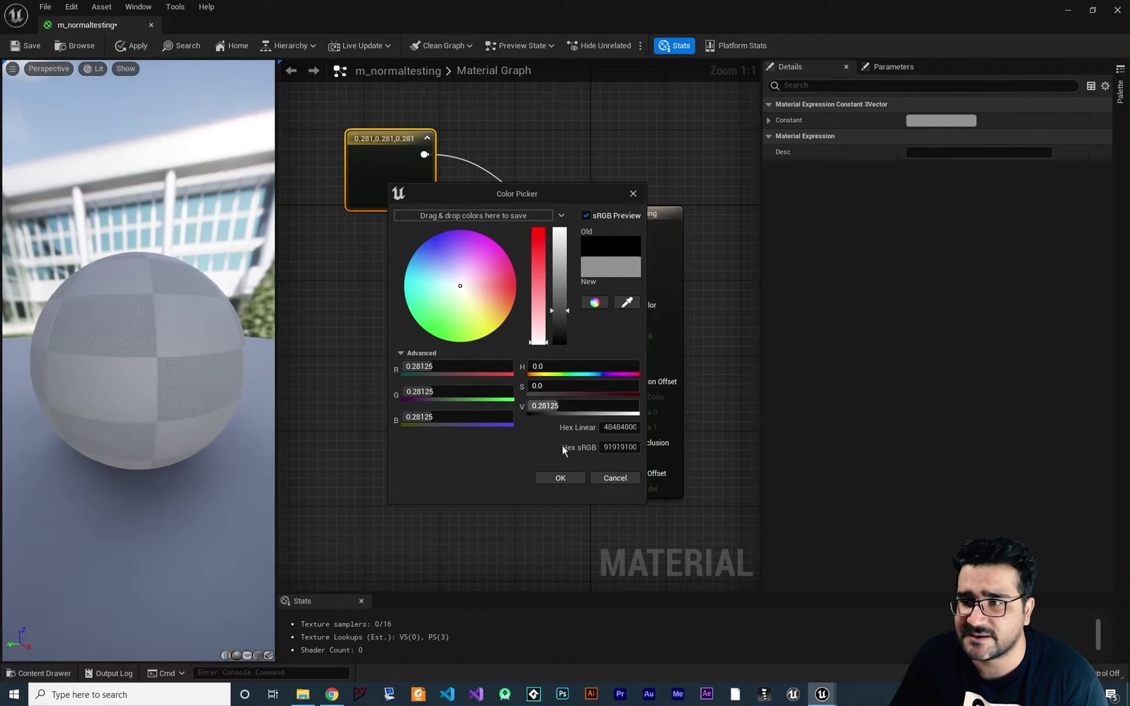
left_click(572, 477)
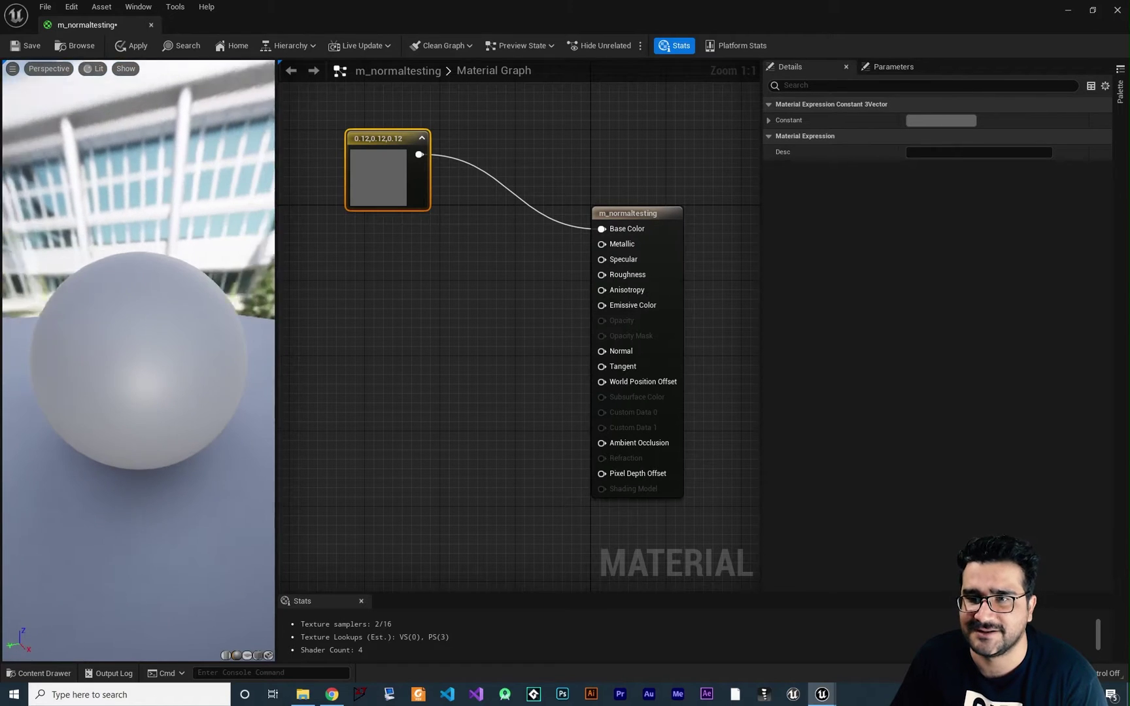
right_click_drag(373, 327, 453, 331)
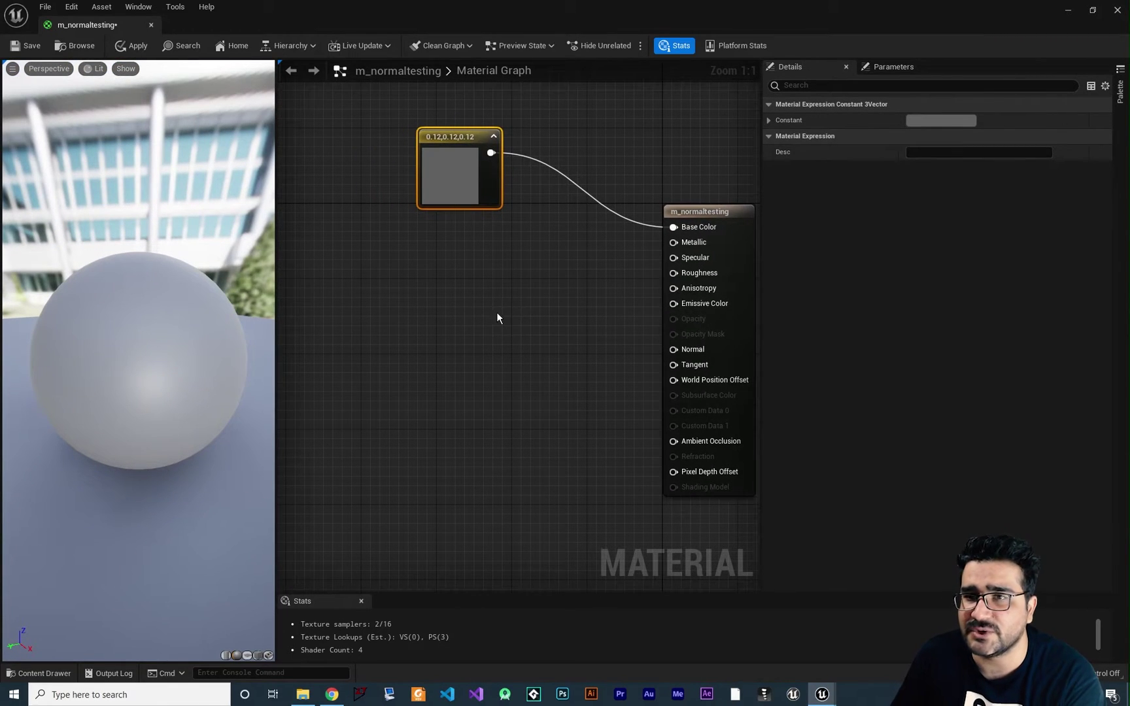
Import nm.png from File Explorer into the Content Browser's materials folder
left_click(43, 673)
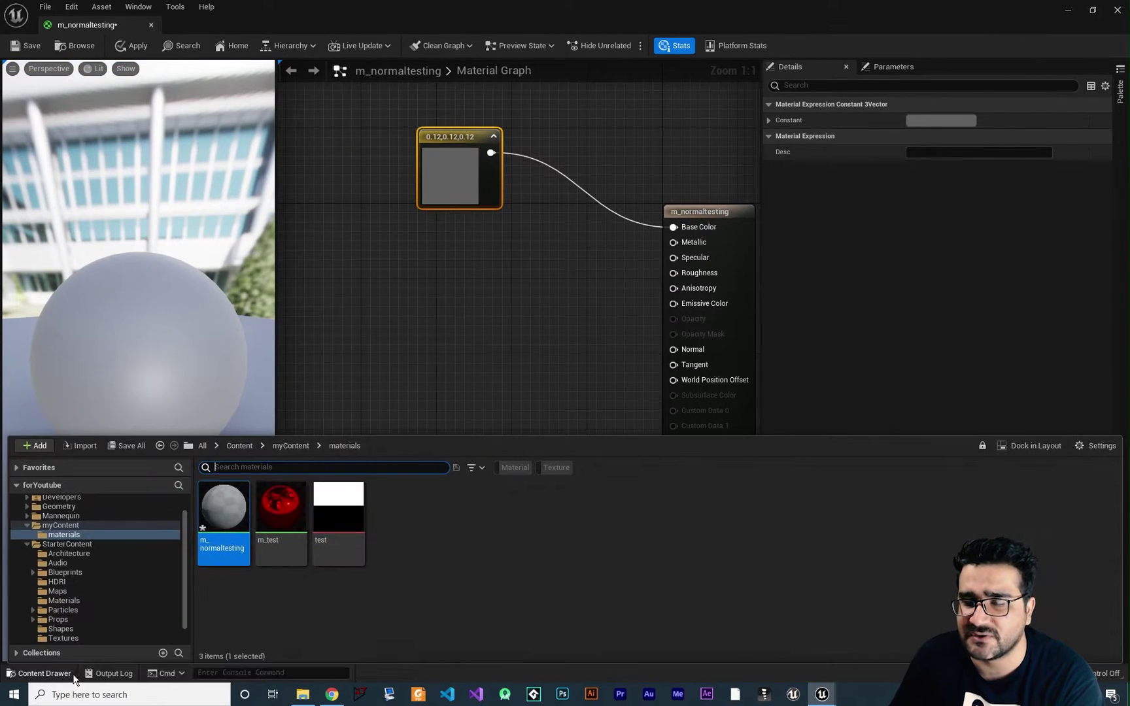
left_click(301, 695)
left_click_drag(248, 142, 450, 553)
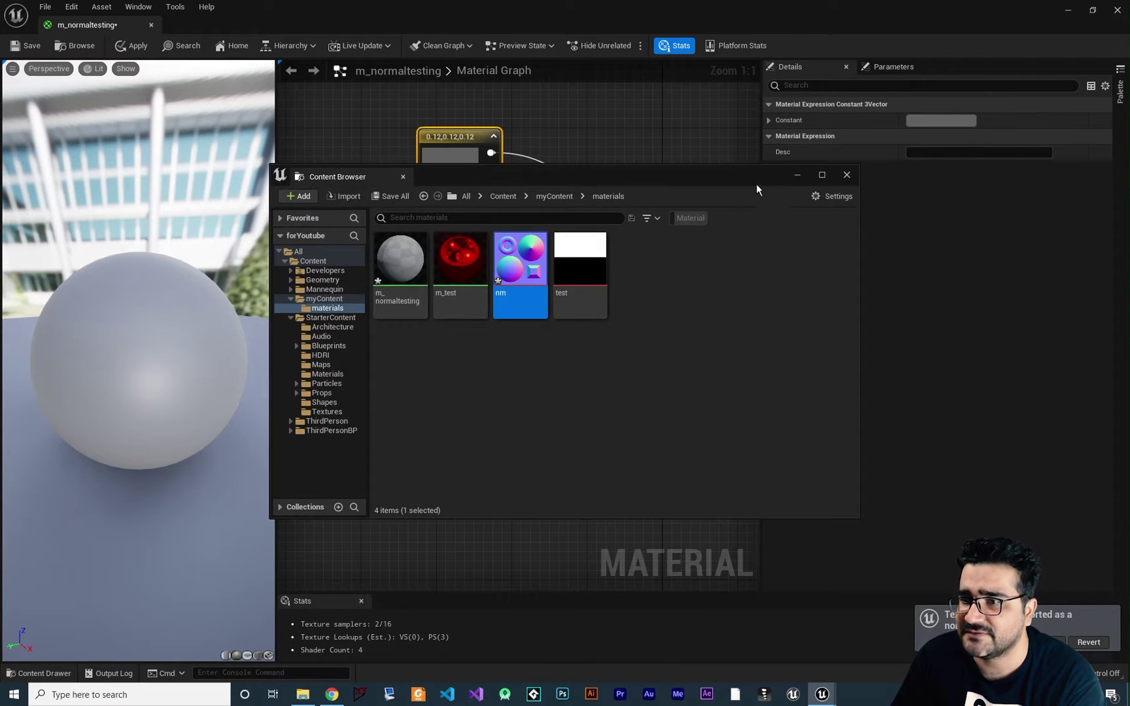
left_click(846, 174)
Inspect the nm texture, browse StarterContent Textures, then go back to the m_normaltesting graph
left_click(40, 672)
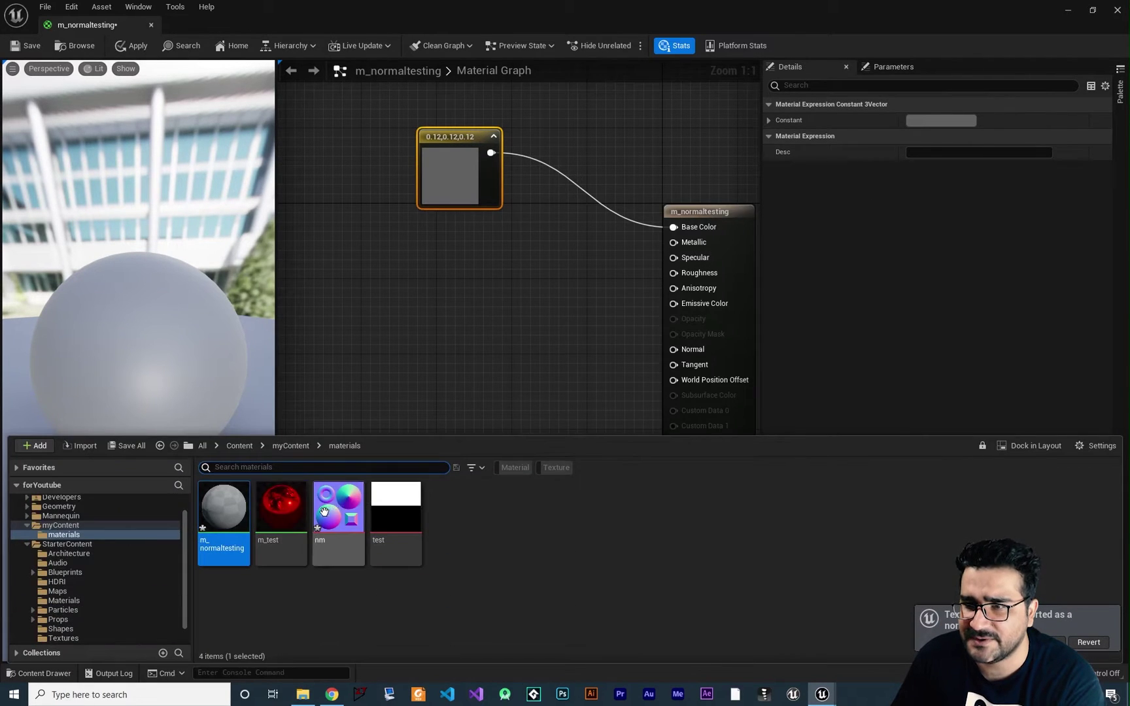
double_click(336, 511)
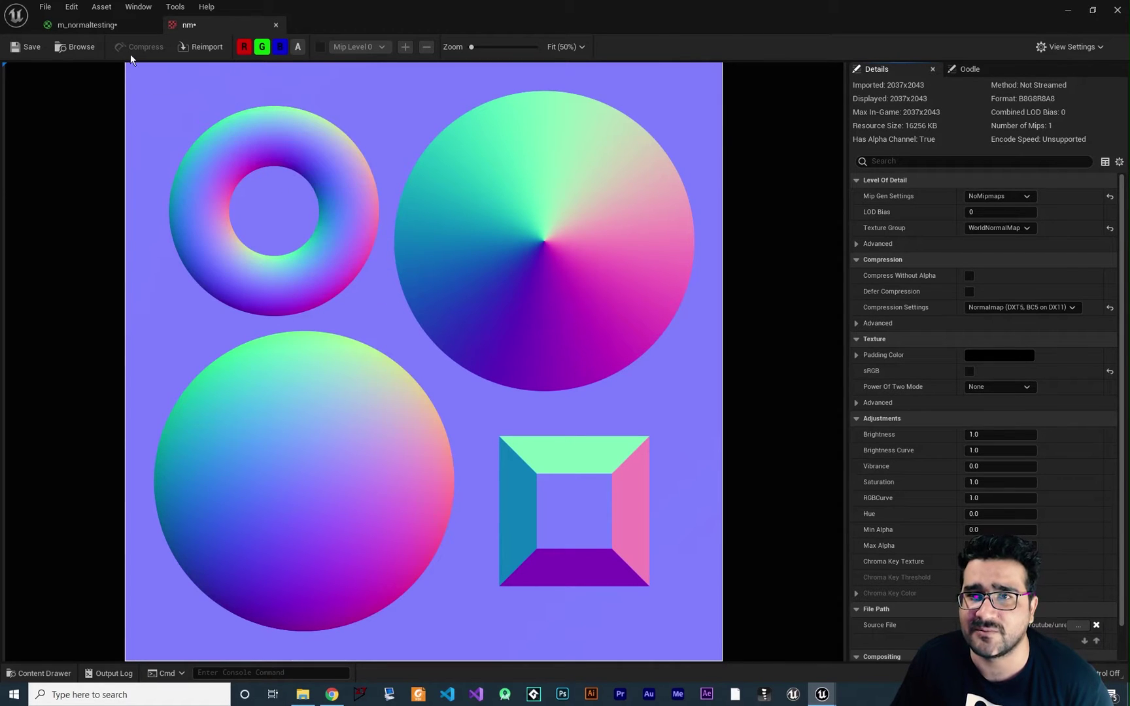
left_click(45, 673)
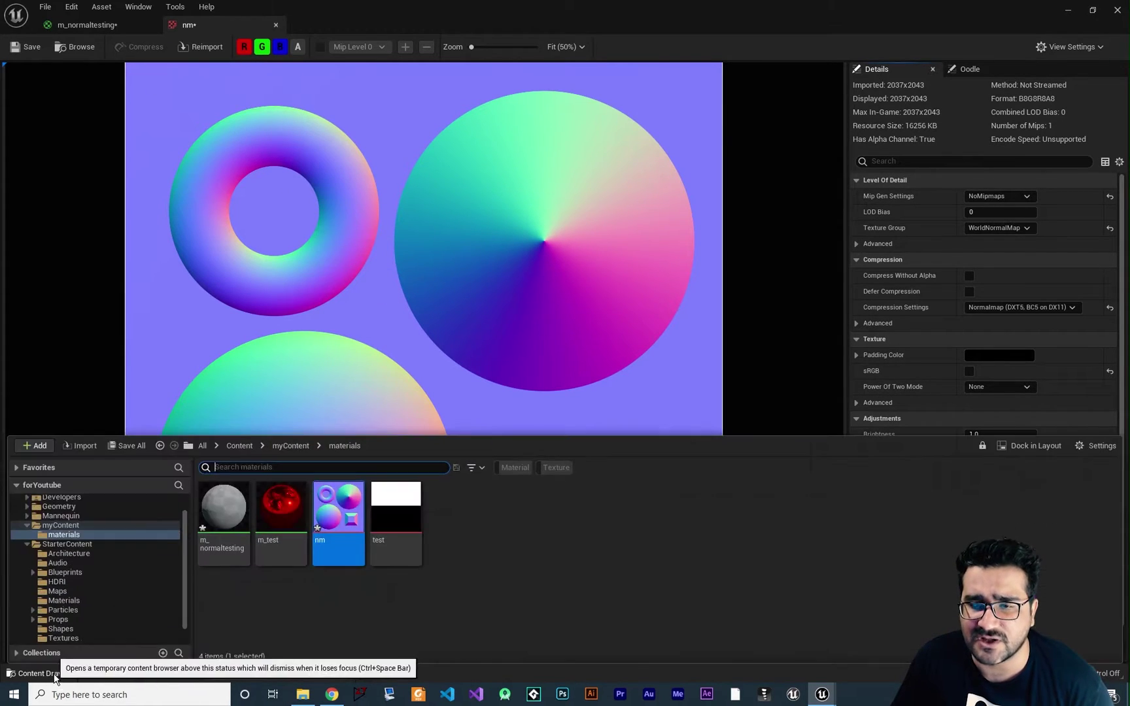
left_click(78, 620)
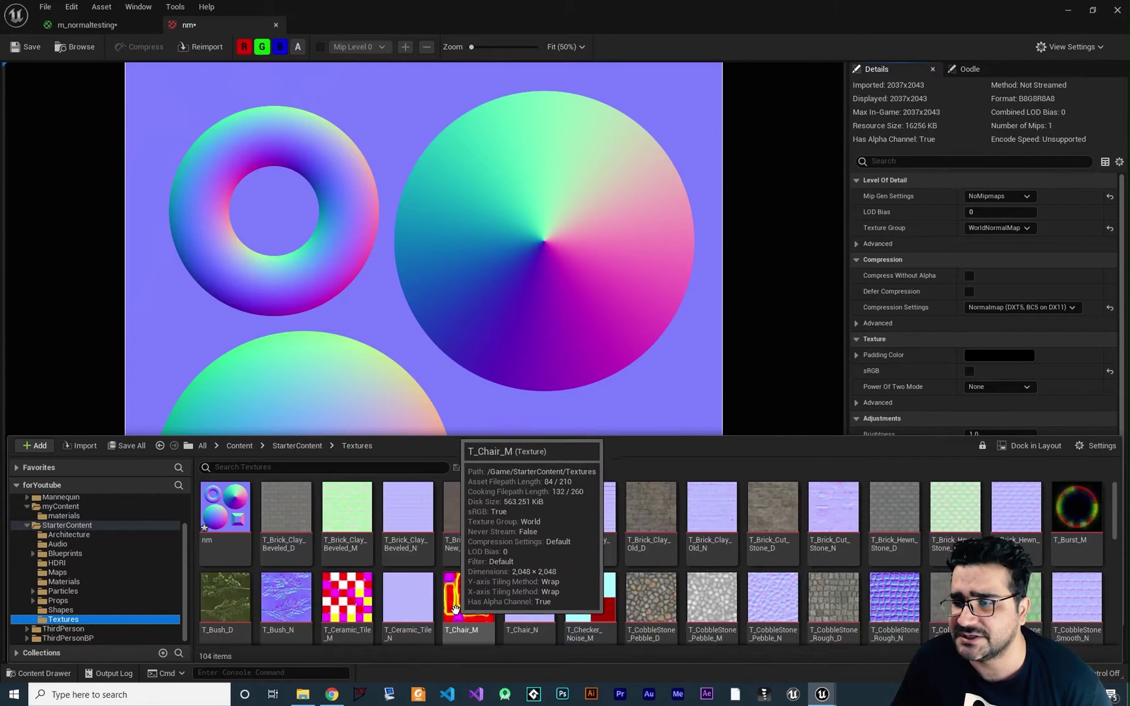
mouse_move(294, 615)
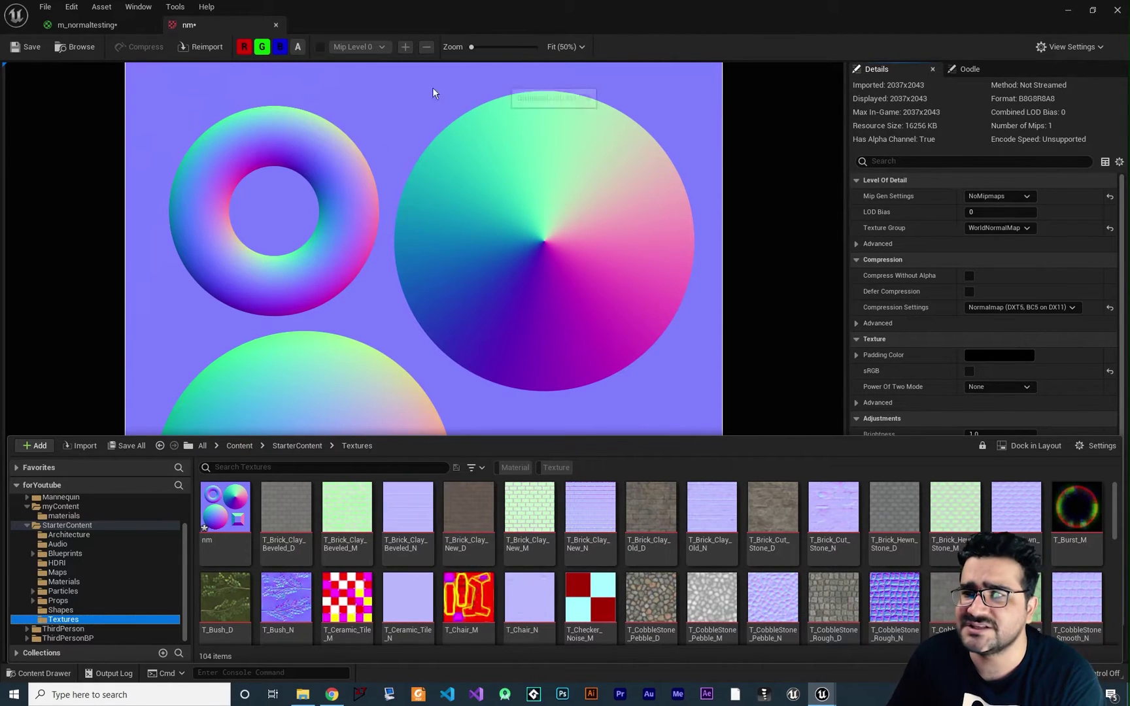
left_click(94, 26)
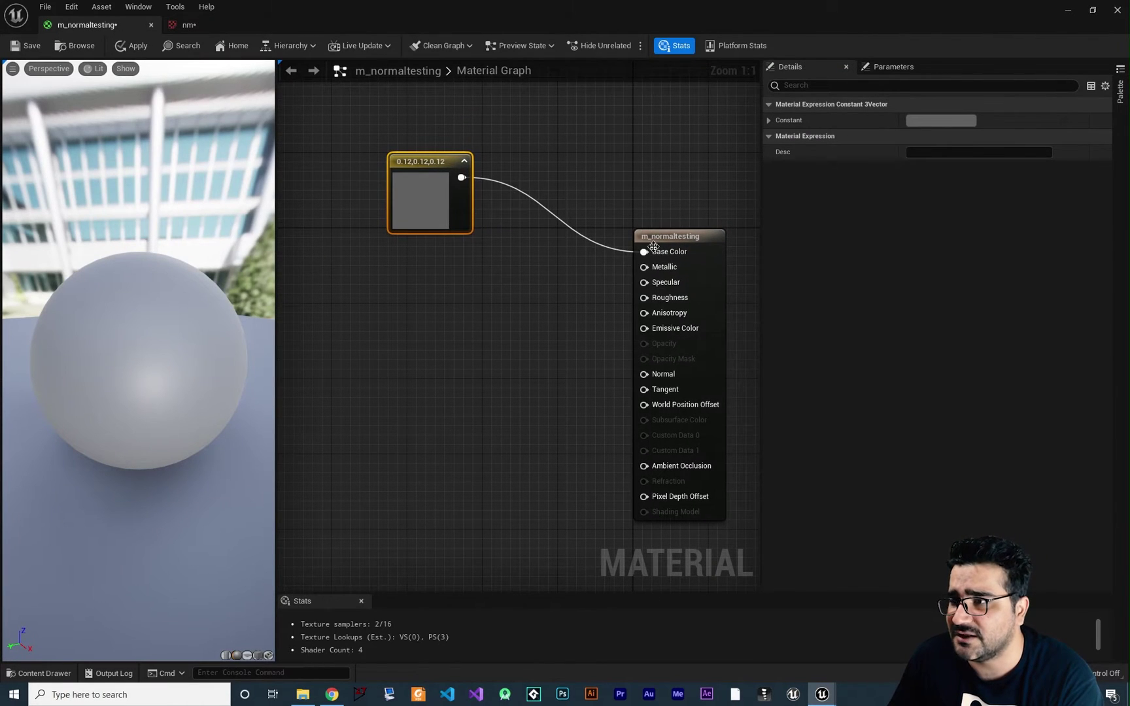
Add the nm texture sample to the graph and preview the material on a plane
left_click(39, 673)
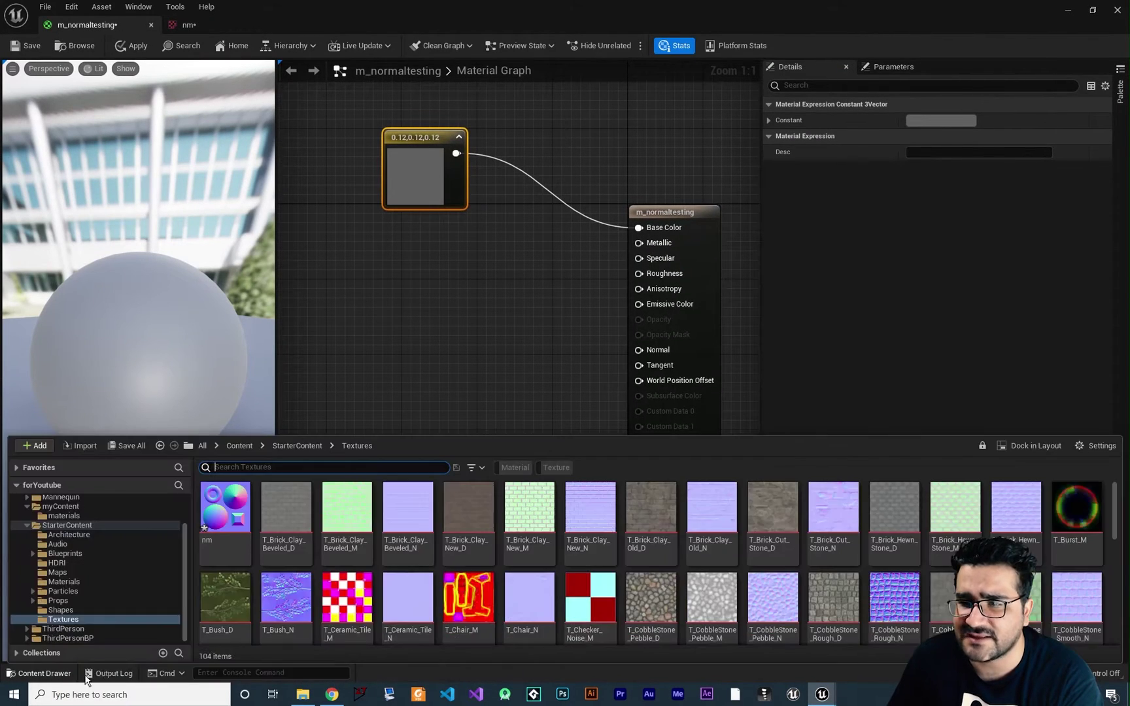
left_click(64, 515)
left_click_drag(338, 506, 401, 287)
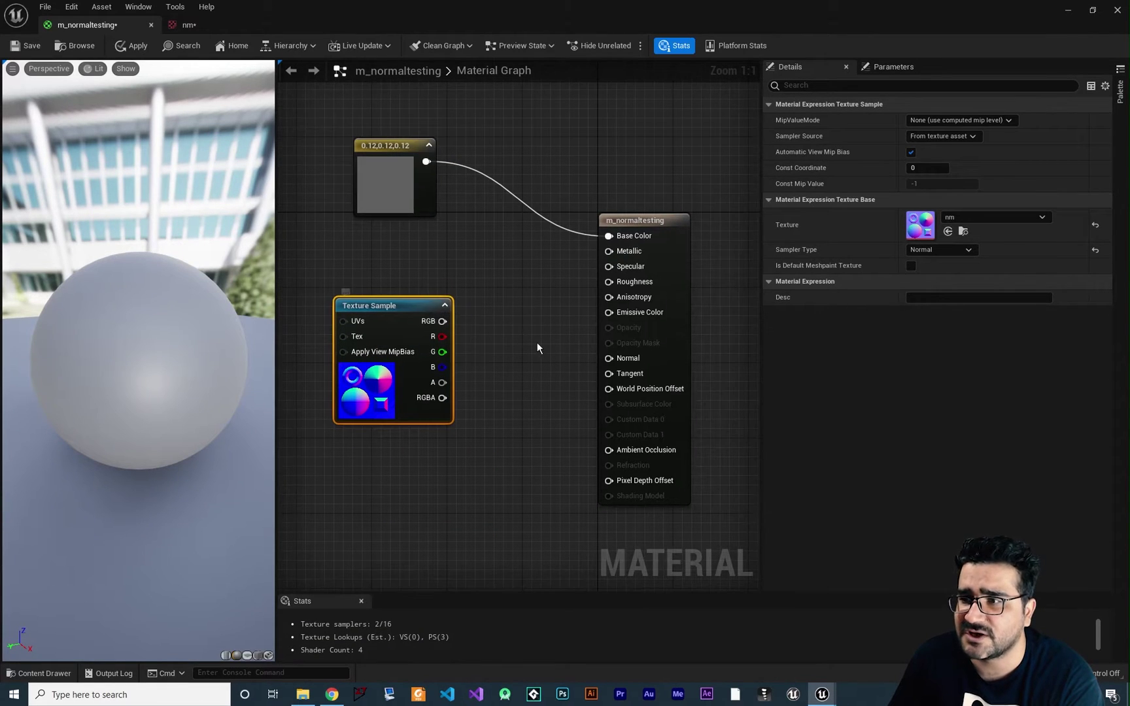
left_click(246, 655)
left_click_drag(229, 481, 138, 349)
scroll(136, 348, "up", 5)
scroll(135, 349, "down", 4)
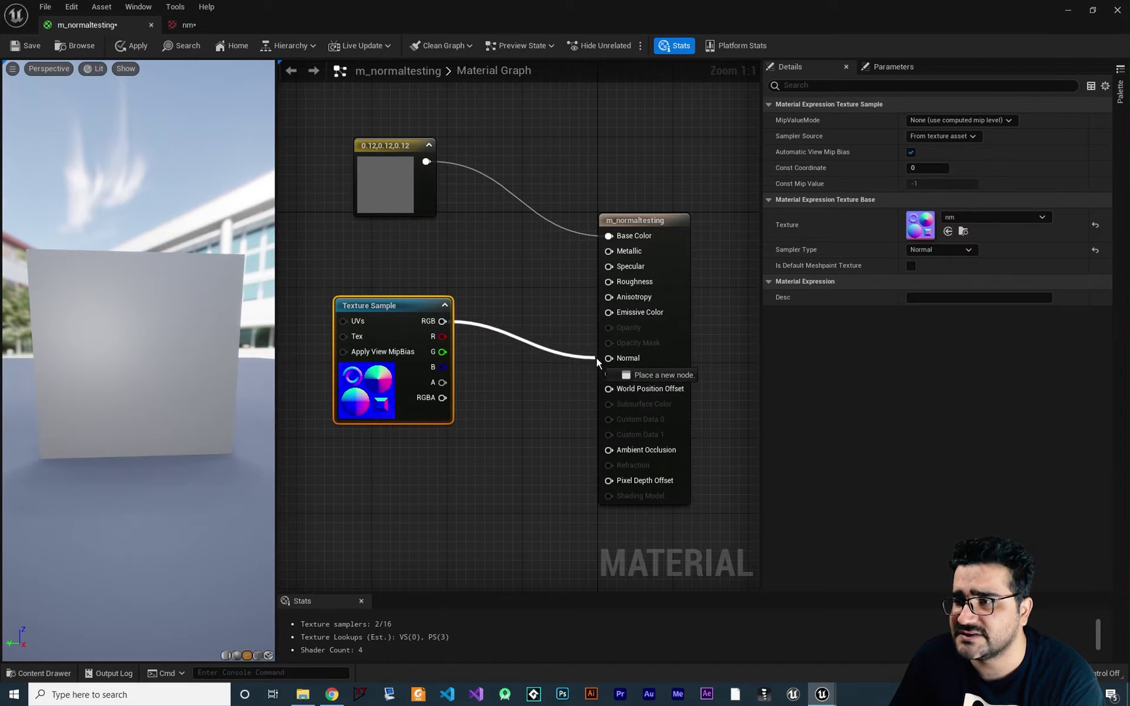
Wire the nm sample into Normal and sweep the preview light to check the relief
left_click_drag(595, 356, 598, 359)
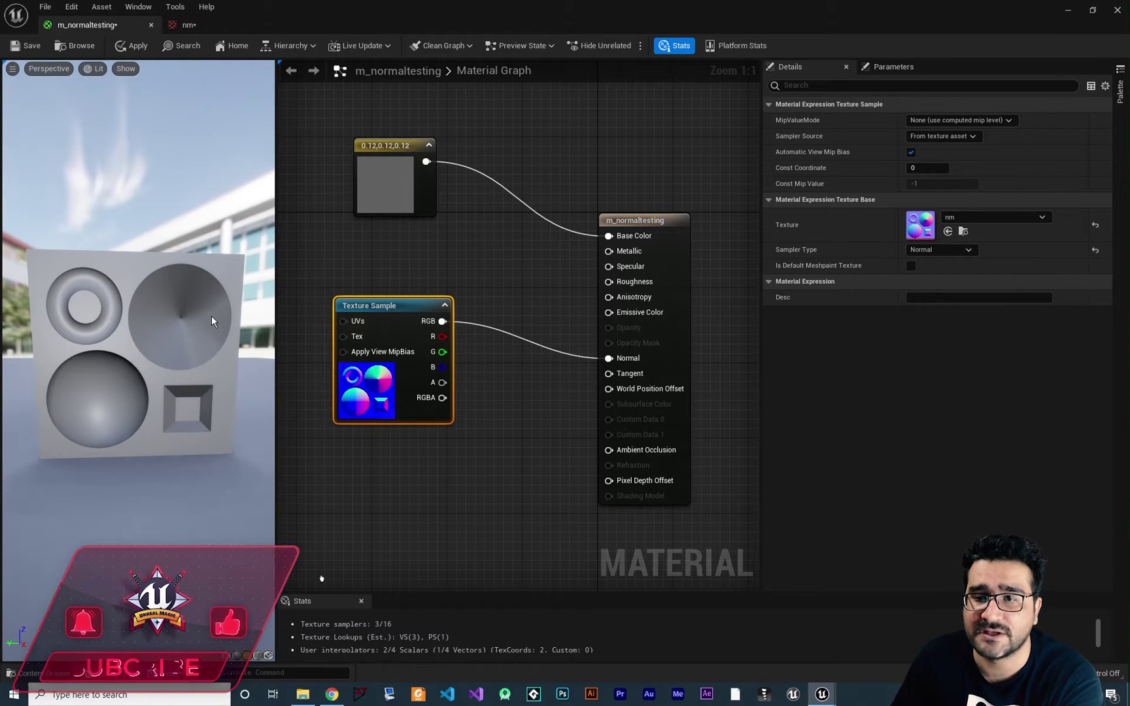
left_click_drag(98, 364, 223, 353)
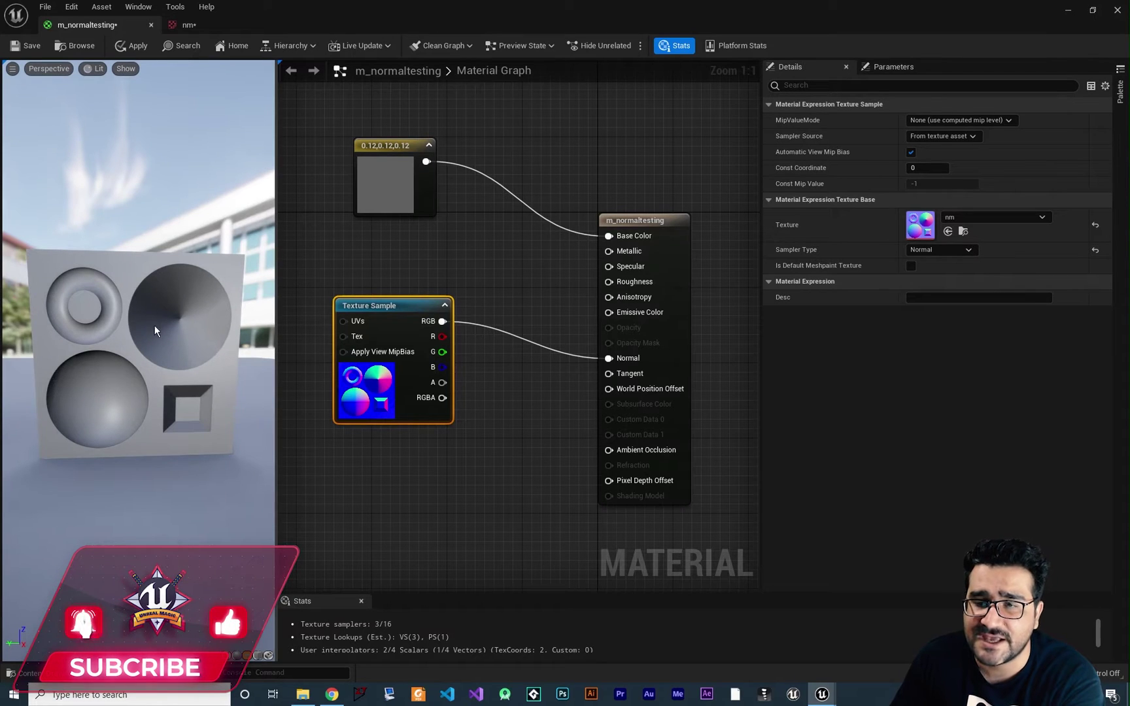
left_click_drag(187, 332, 196, 340)
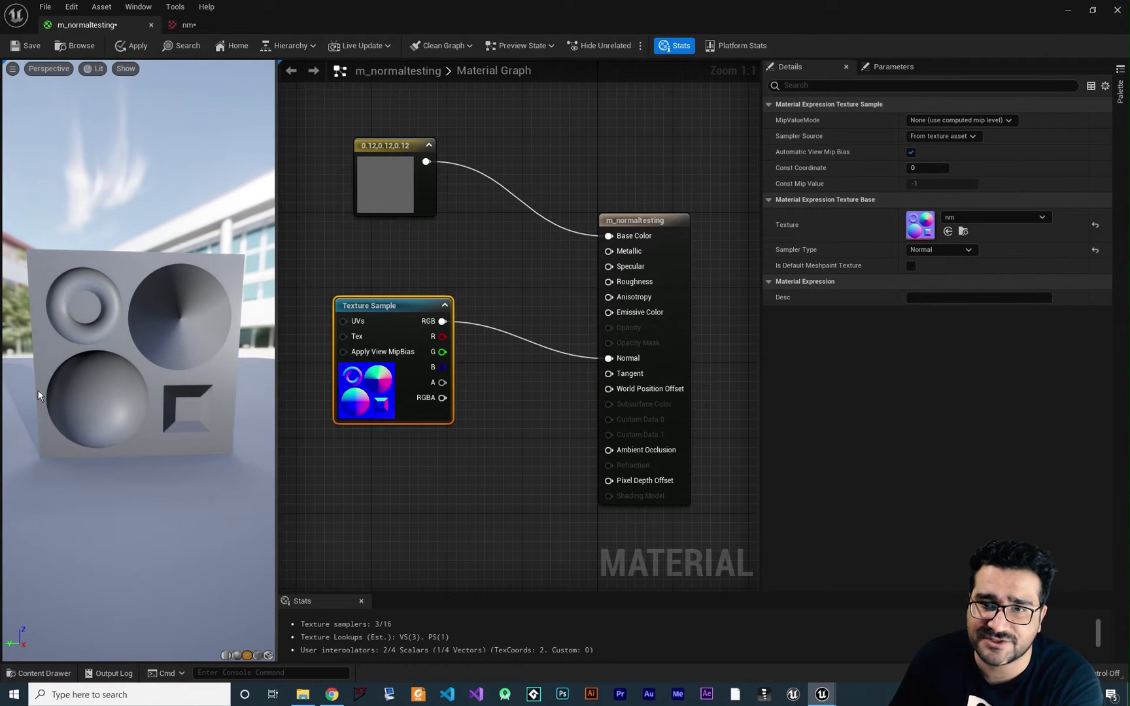
mouse_move(218, 349)
left_mouse_down()
mouse_move(98, 337)
mouse_move(65, 347)
mouse_move(212, 393)
left_mouse_up()
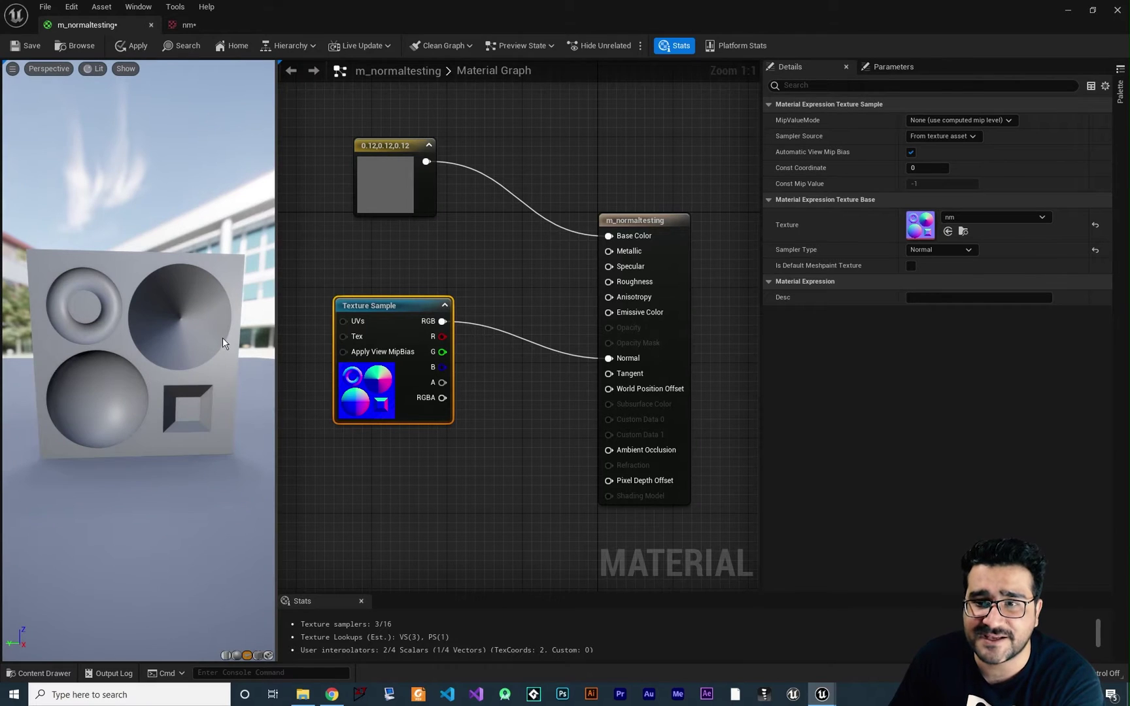
left_click_drag(112, 349, 66, 347)
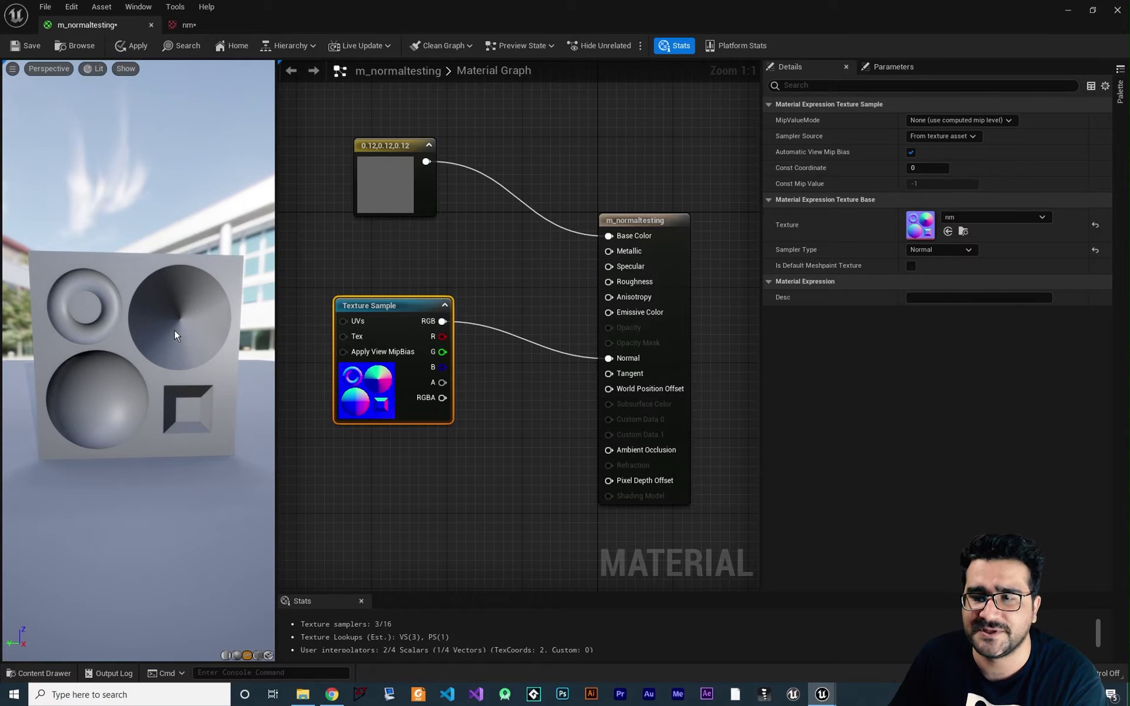
right_click_drag(312, 354, 335, 357)
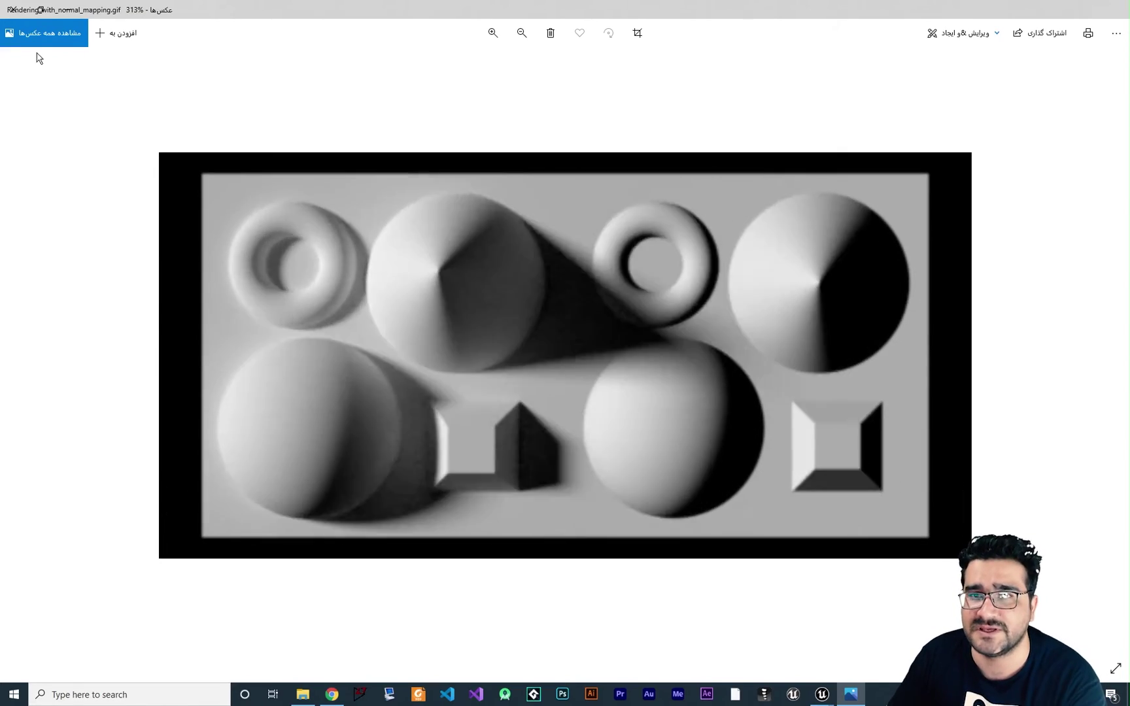
Close the Photos viewer showing the normal-mapping example GIF
left_click(23, 8)
Replace the nm sample with a T_Tech_Hex_Tile_N texture sample wired to Normal
scroll(519, 383, "up", 1)
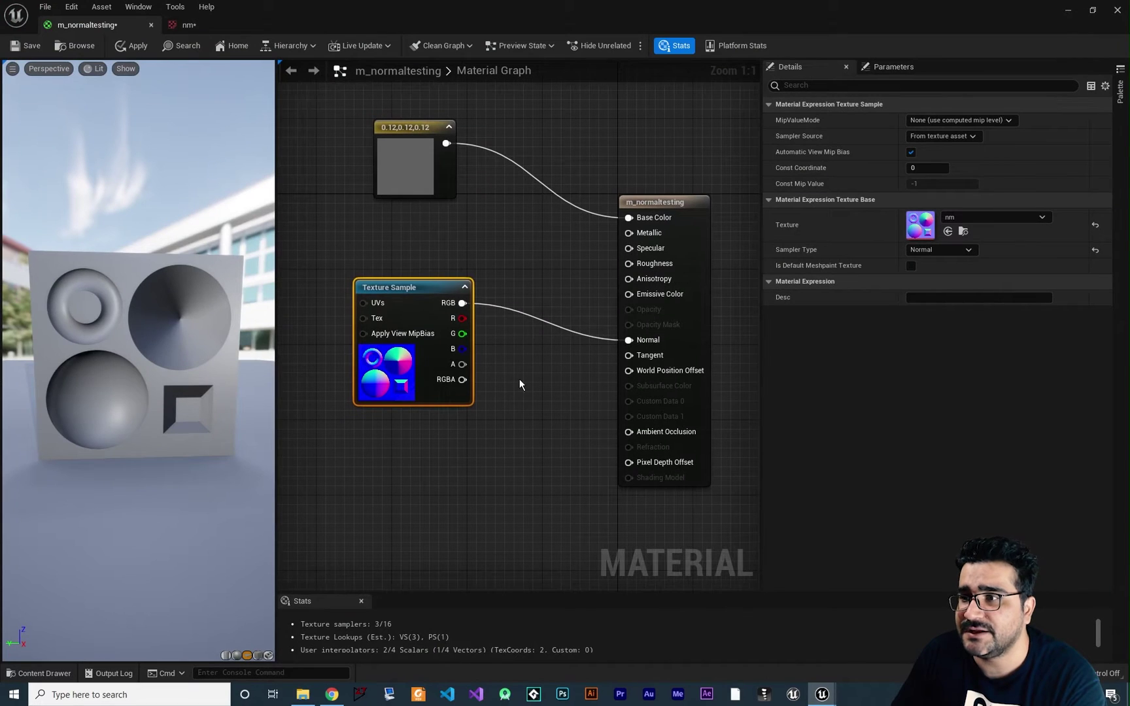
left_click_drag(412, 429, 424, 465)
key("Delete")
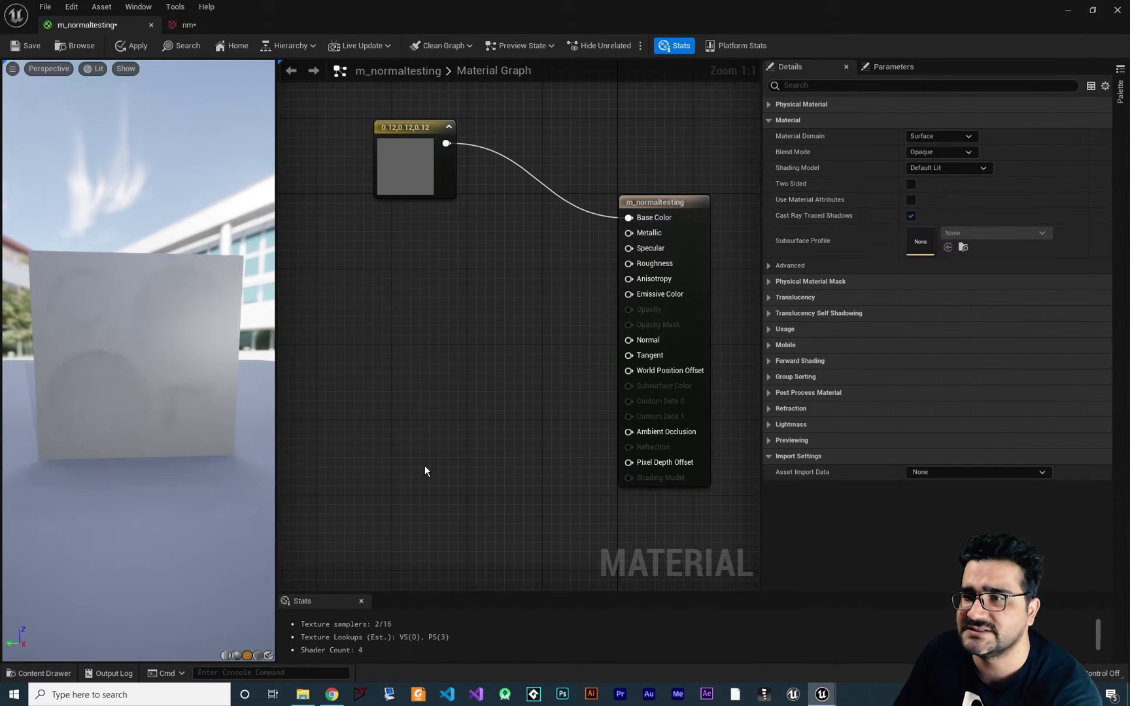
left_click(39, 673)
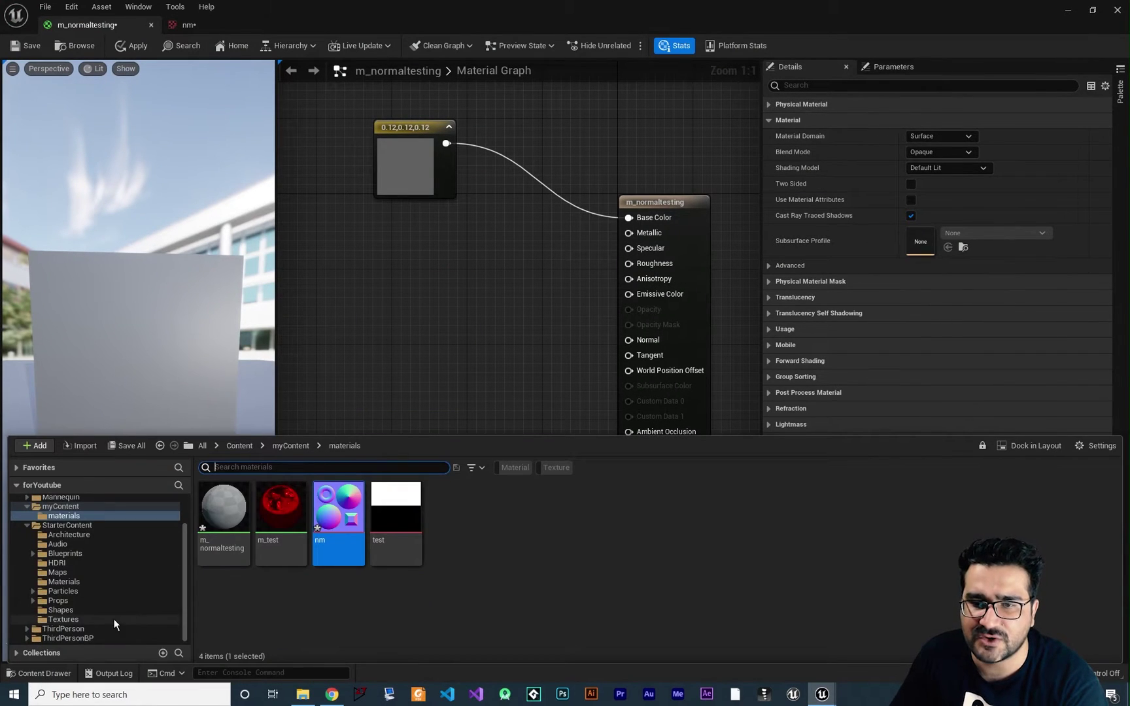
left_click(90, 619)
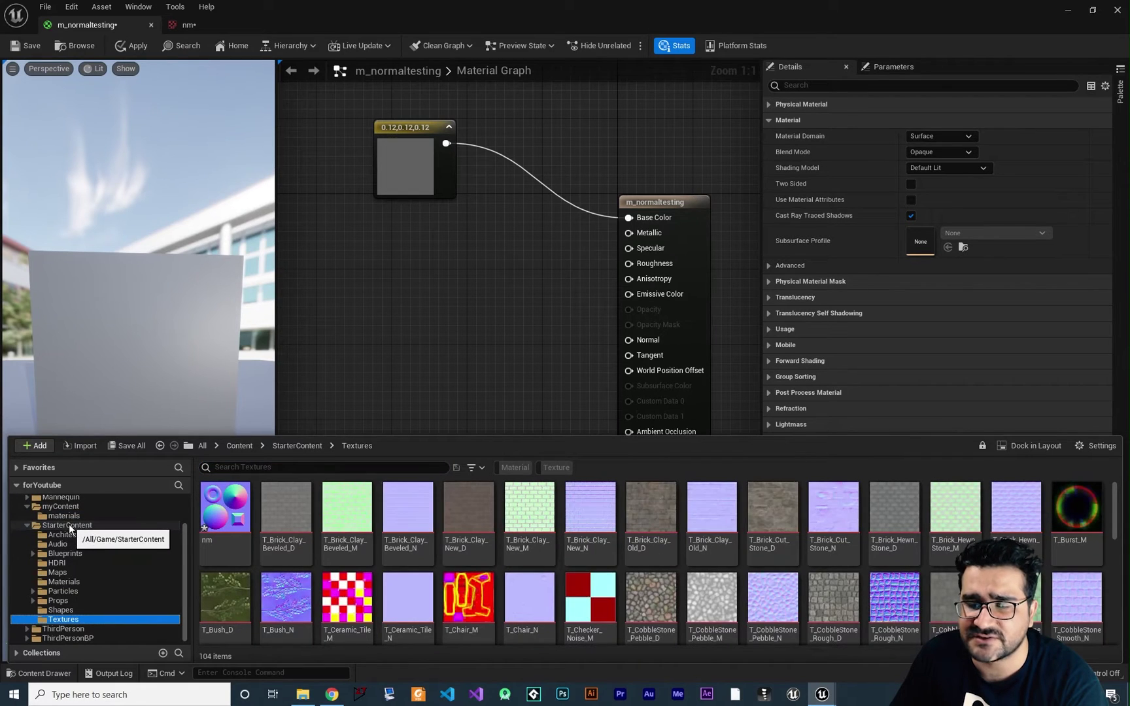
scroll(639, 581, "down", 2)
scroll(638, 582, "down", 10)
left_click_drag(216, 610, 564, 374)
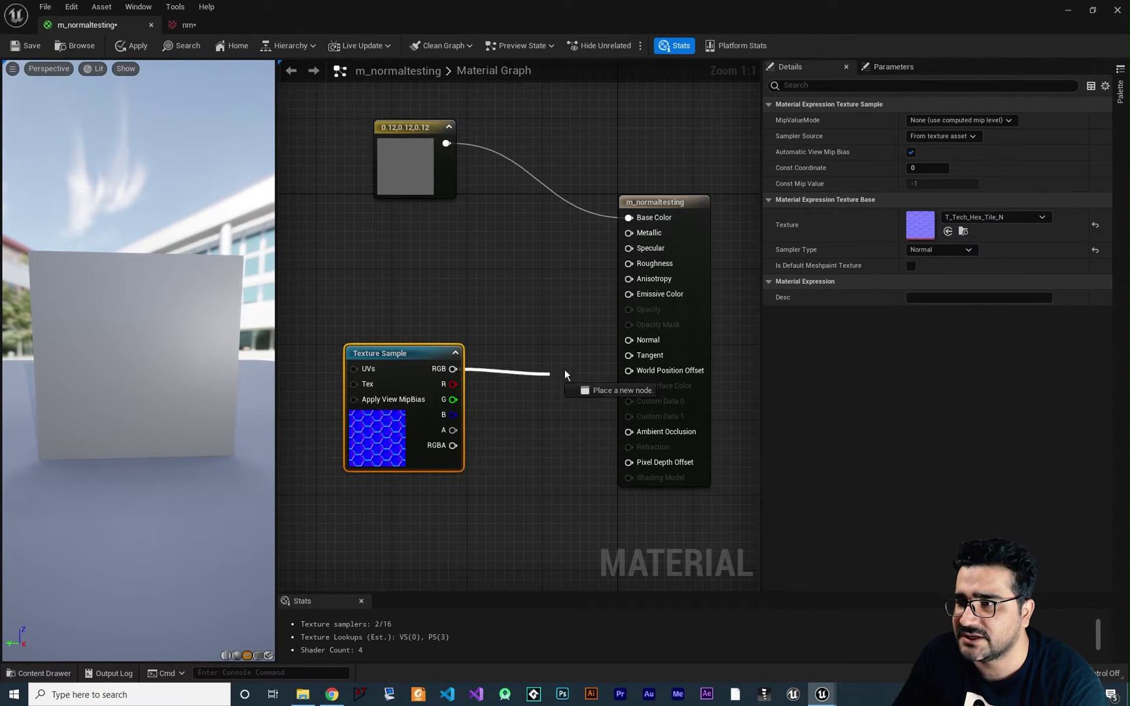
left_click_drag(628, 348, 628, 340)
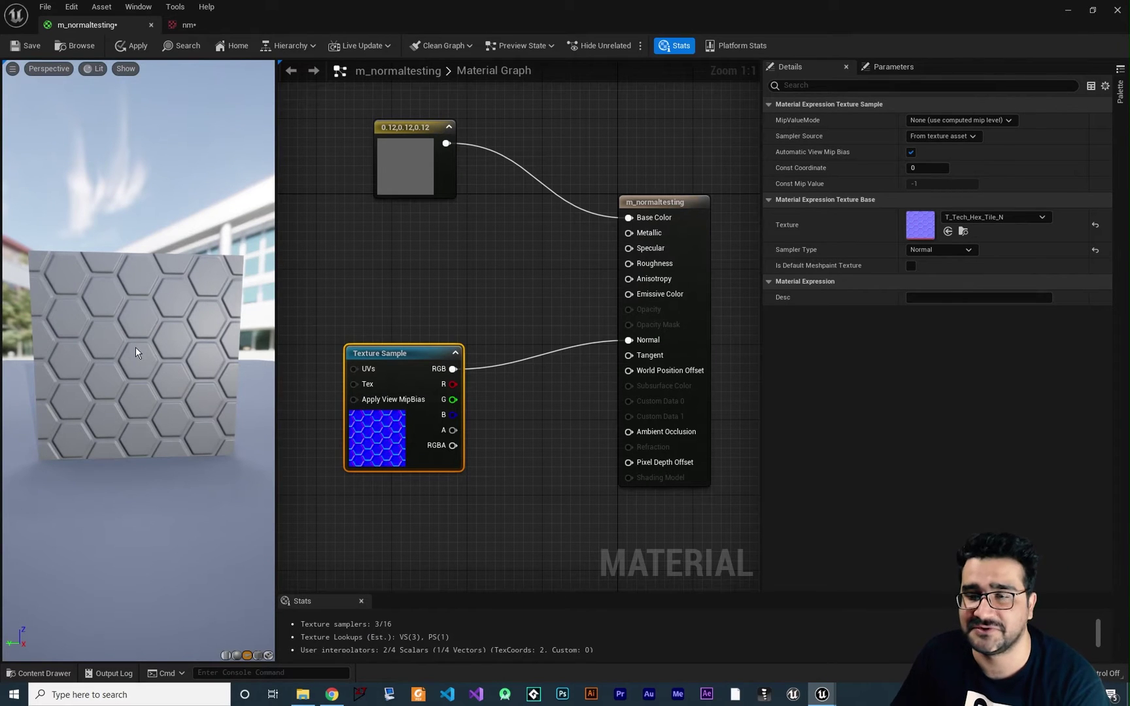
mouse_move(113, 350)
left_mouse_down()
mouse_move(98, 350)
mouse_move(113, 350)
left_mouse_up()
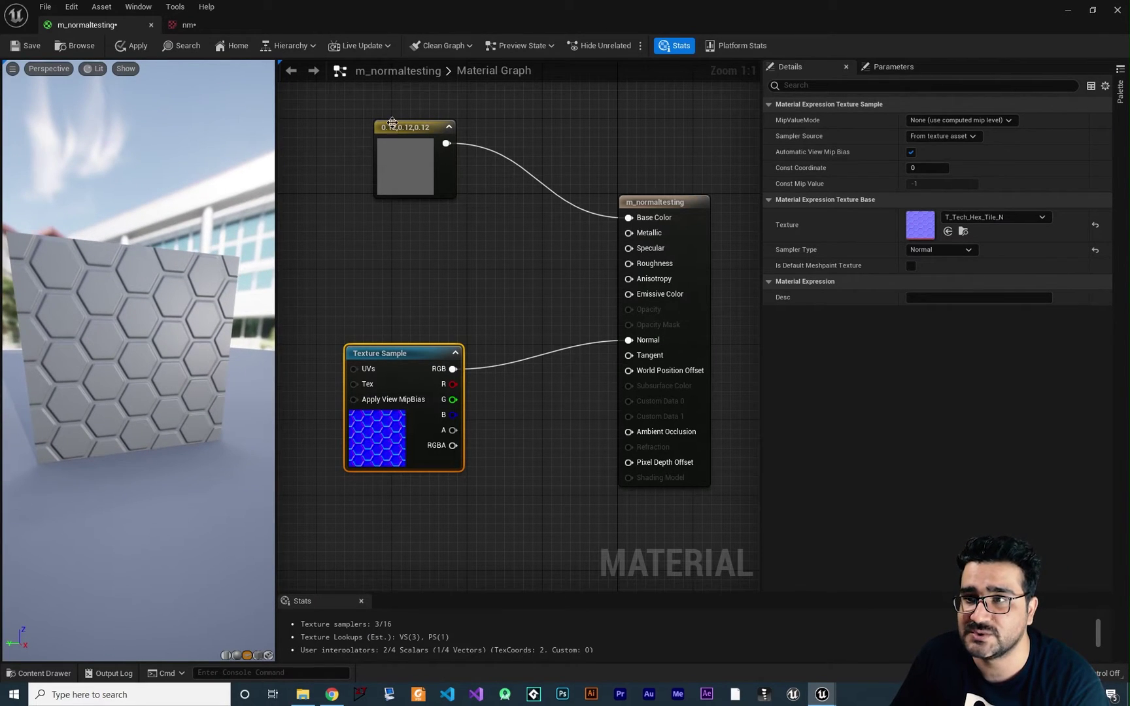
Turn the base colour constant to black 0,0,0 and add a T_Tech_Hex_Tile_M texture sample
left_click_drag(392, 122, 383, 104)
double_click(396, 144)
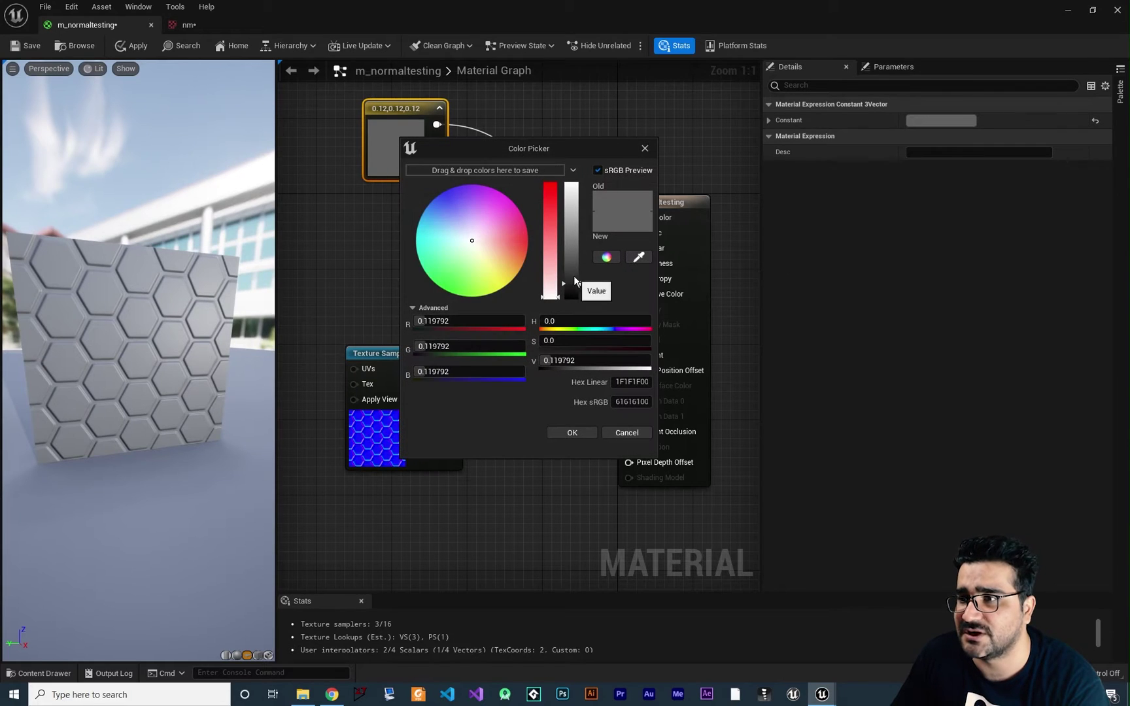
left_click_drag(574, 276, 574, 307)
left_click(586, 432)
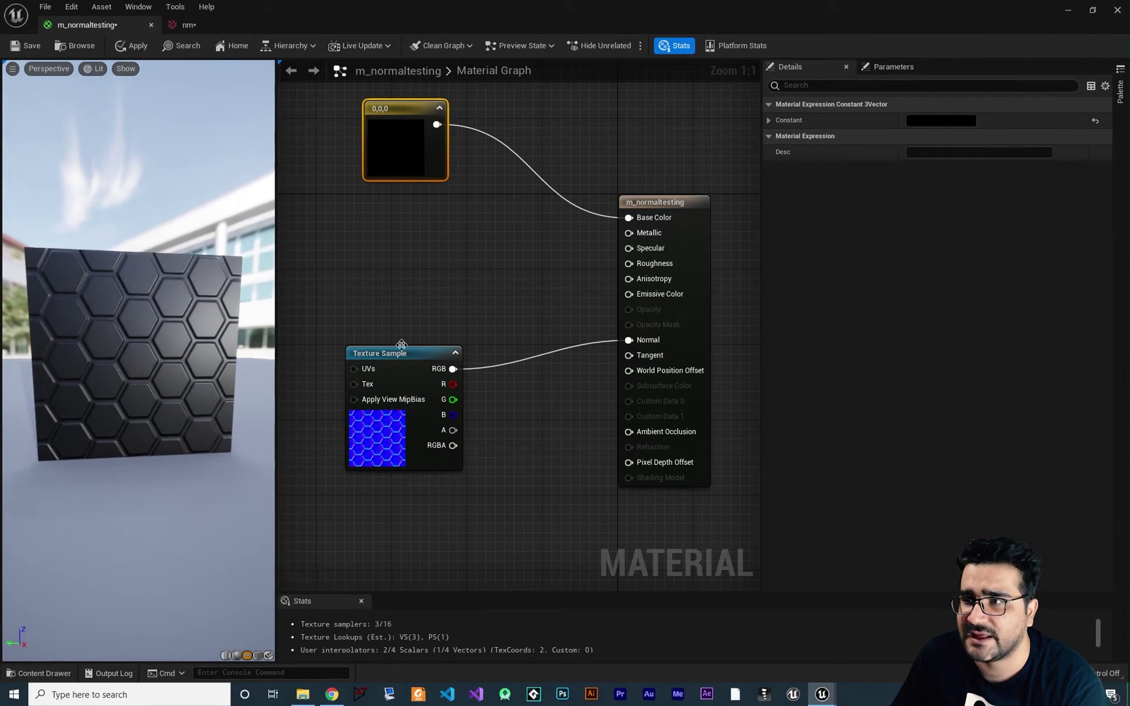
key("ctrl+space")
left_click_drag(1077, 517, 395, 190)
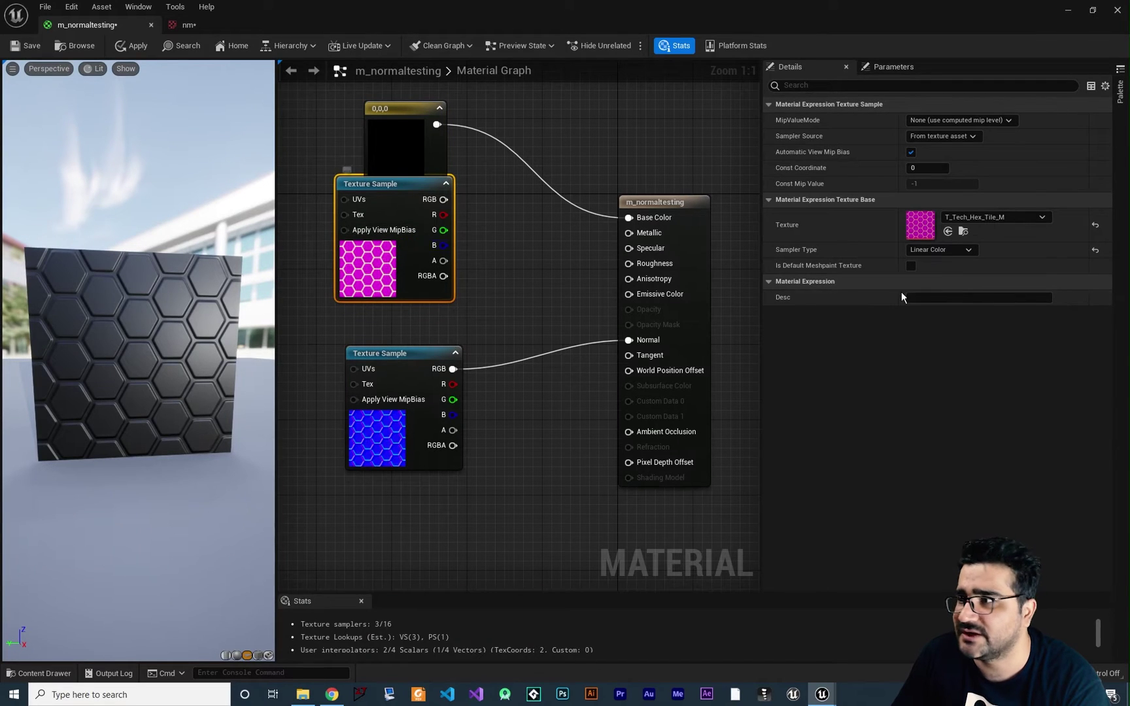
Open T_Tech_Hex_Tile_M and isolate its green channel to view the hex-line mask
double_click(922, 225)
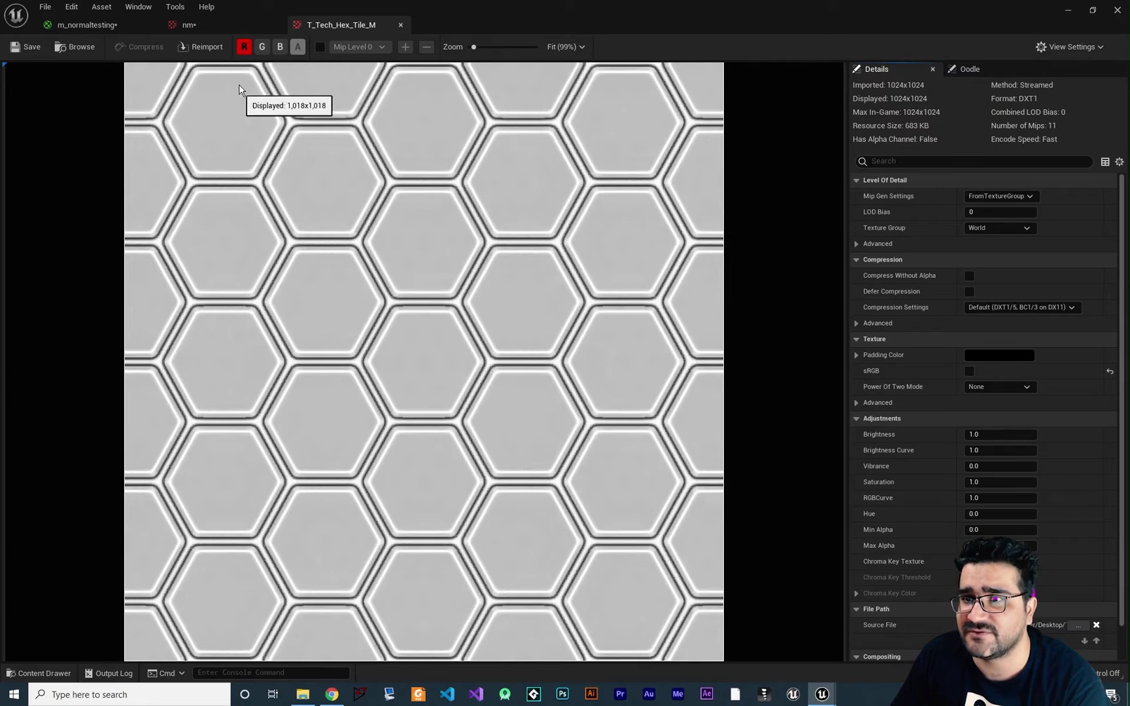
left_click(259, 49)
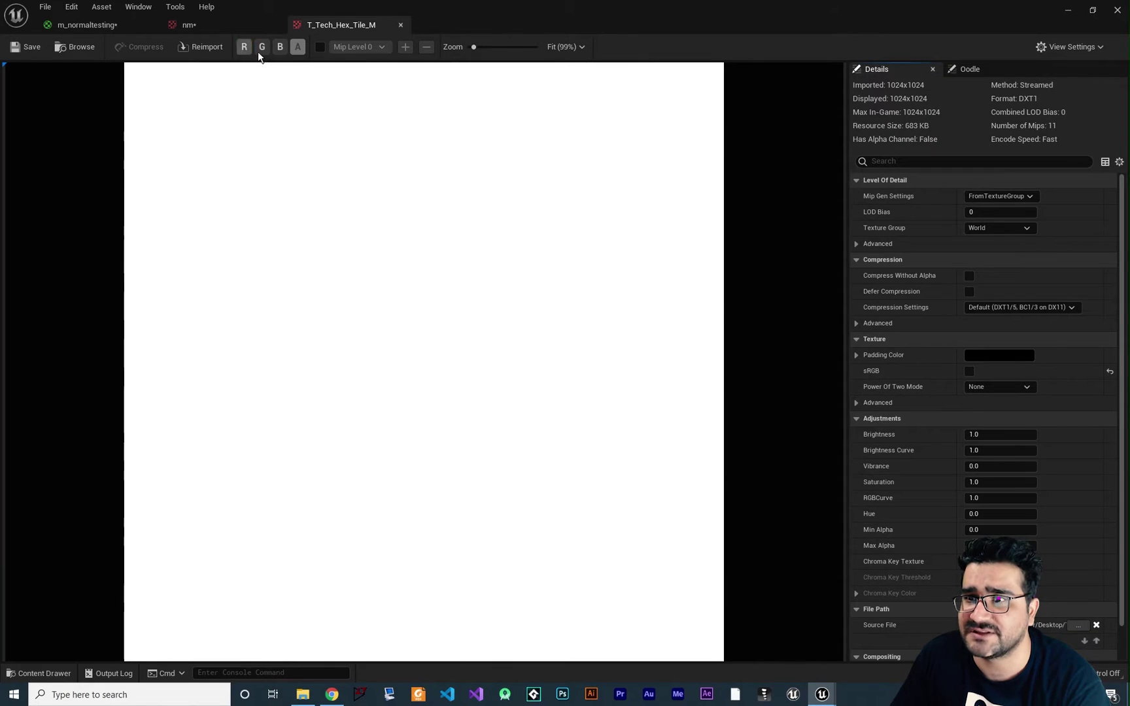
left_click(280, 46)
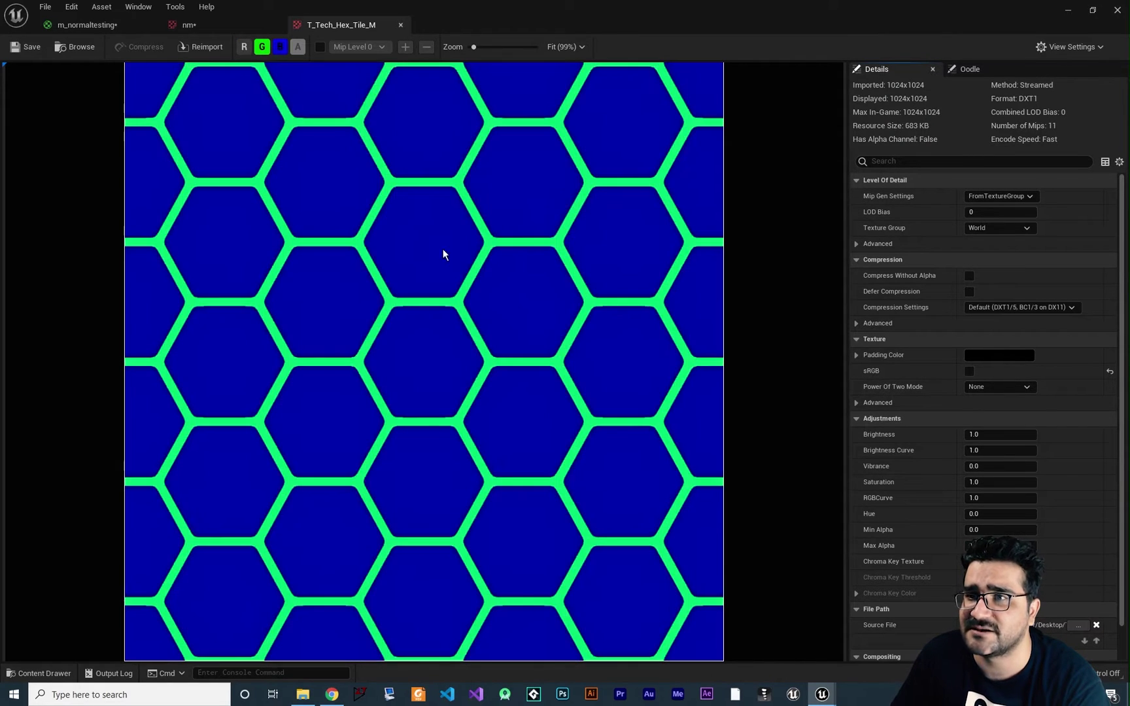
left_click(262, 47)
left_click(280, 46)
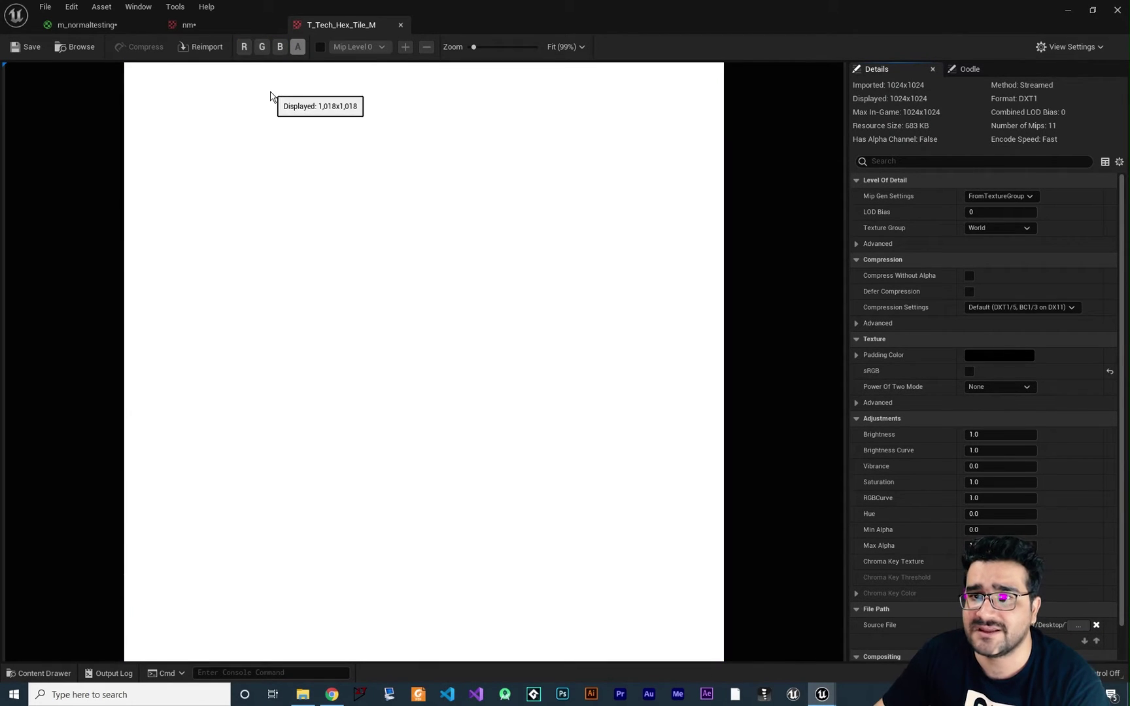
left_click(263, 47)
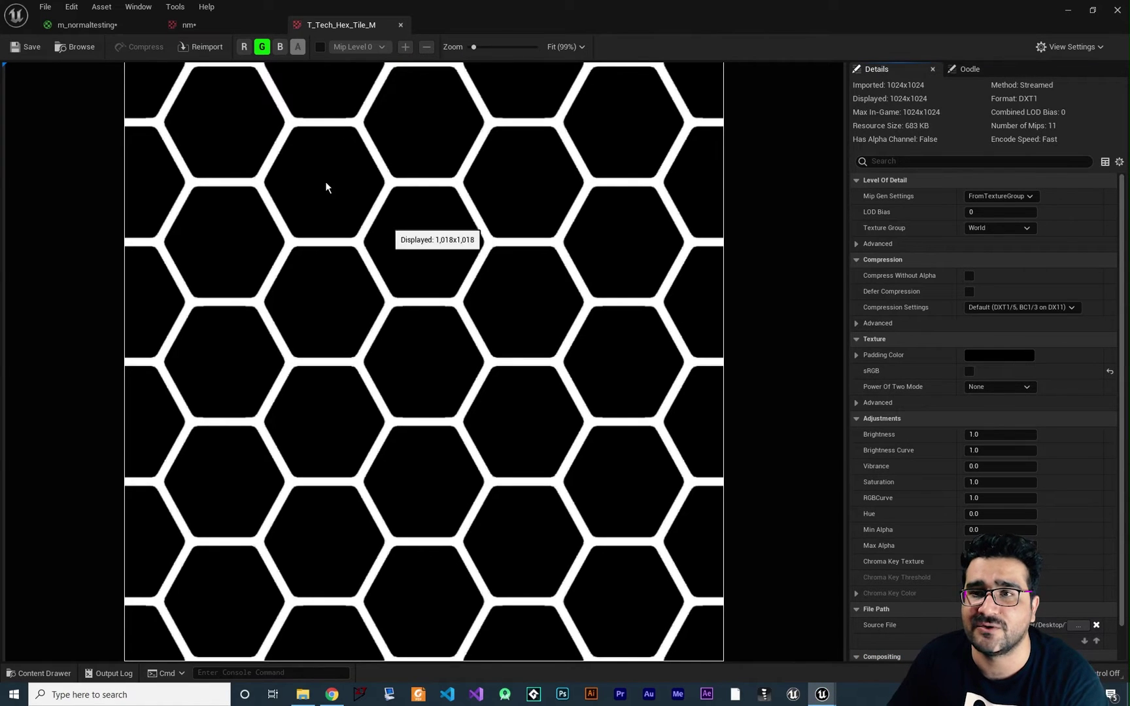
Wire the T_Tech_Hex_Tile_M sample's G channel into Metallic
left_click(87, 25)
right_click_drag(503, 249, 496, 337)
left_click_drag(395, 188, 394, 135)
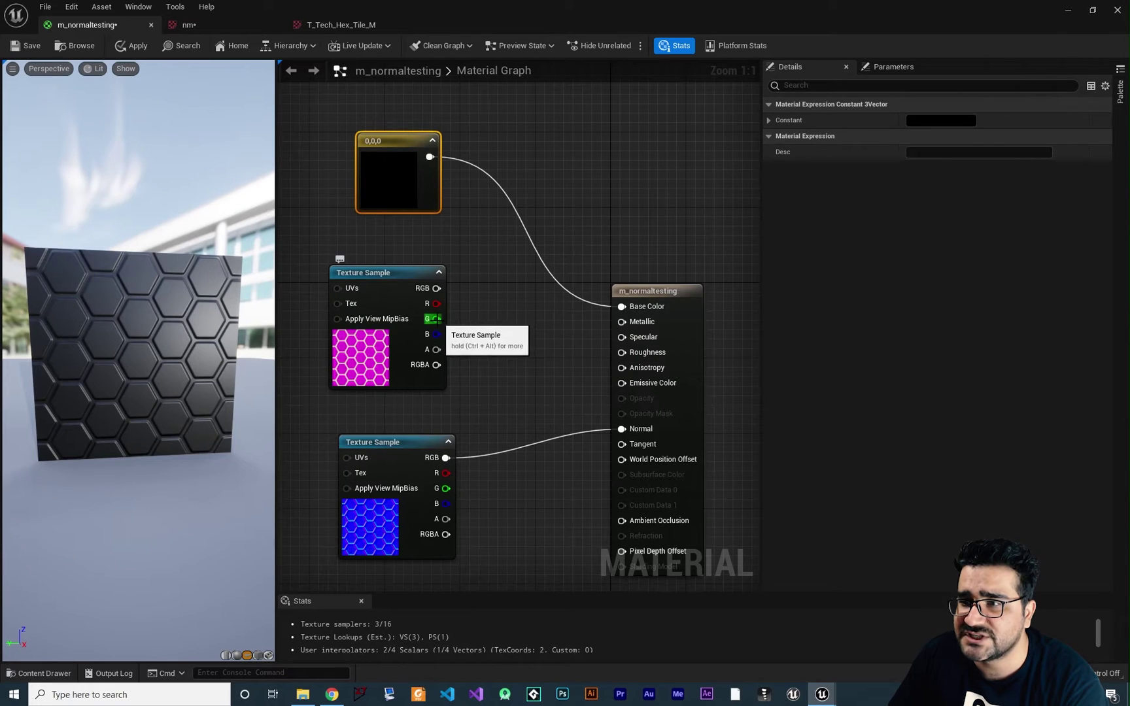
left_click(341, 24)
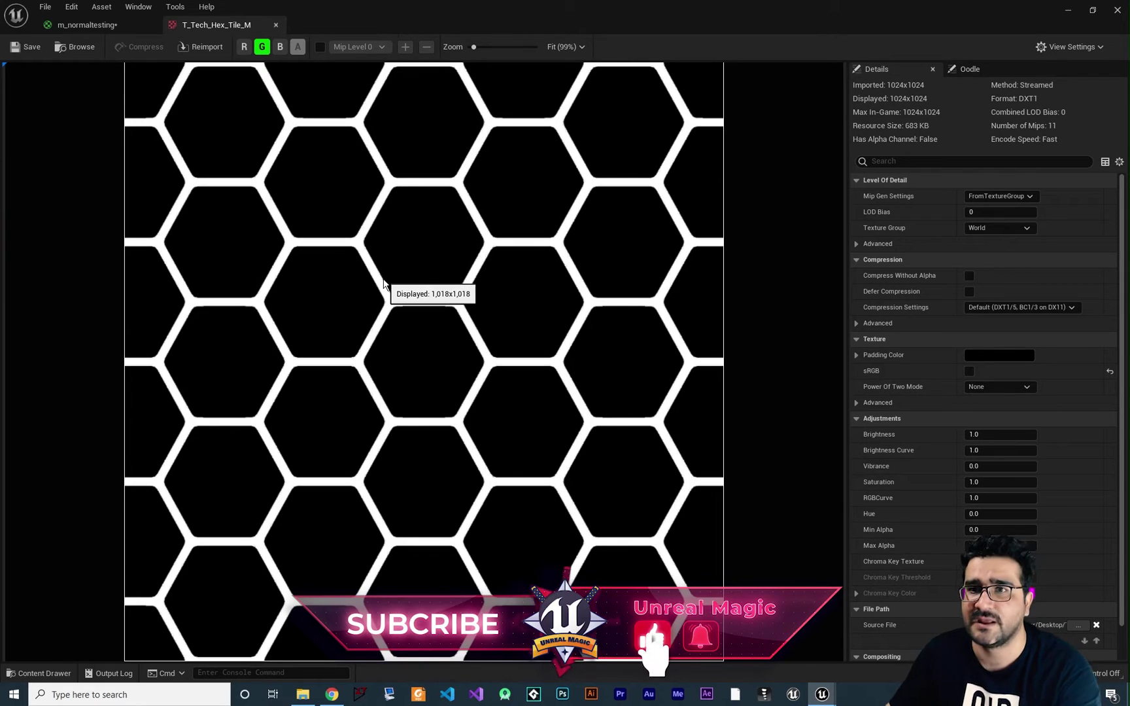
left_click(97, 28)
left_click_drag(437, 318, 622, 322)
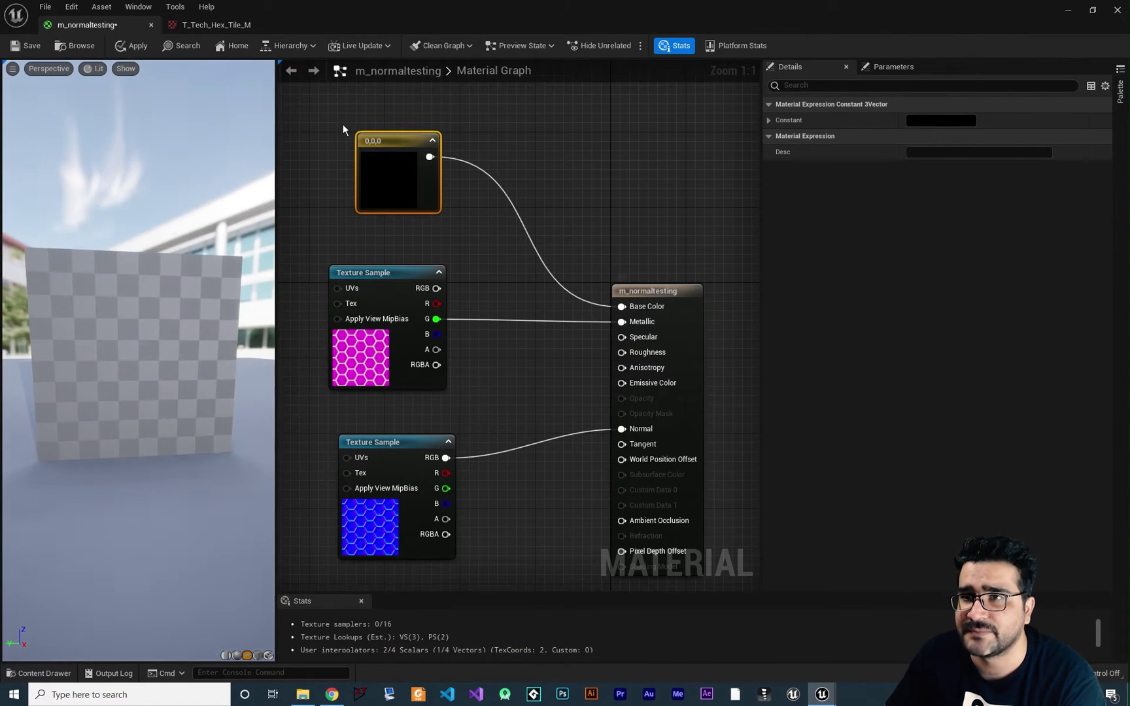
Wire the mask sample's G channel into Roughness as well
left_click(207, 26)
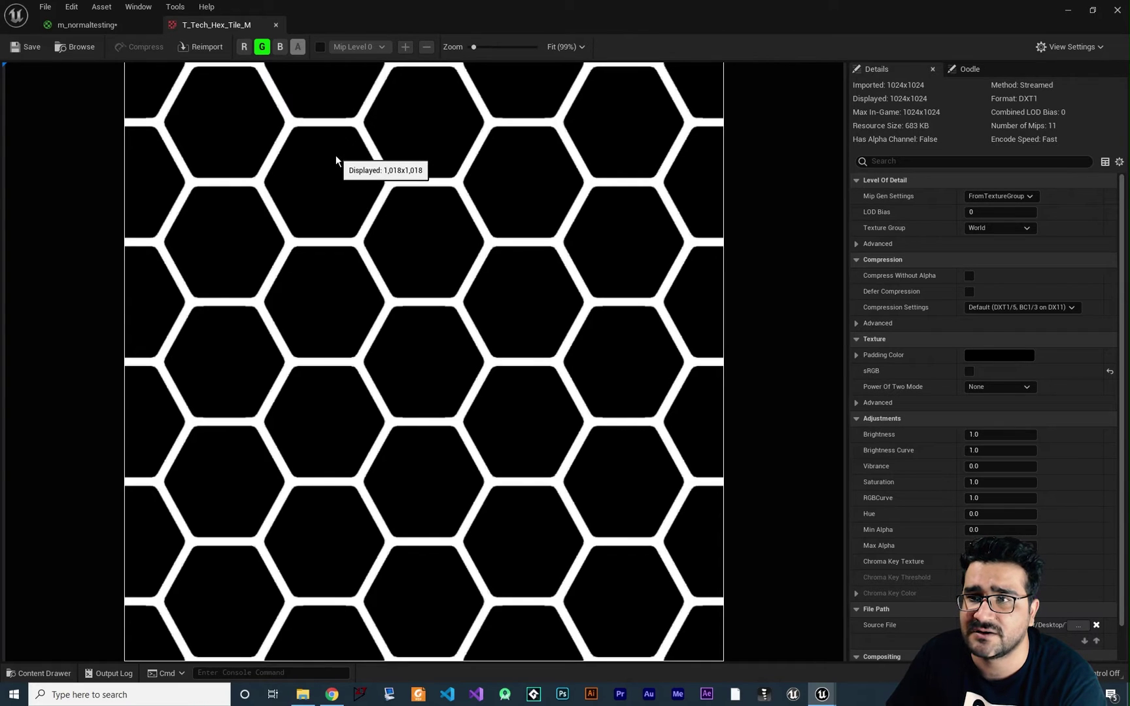
left_click(108, 24)
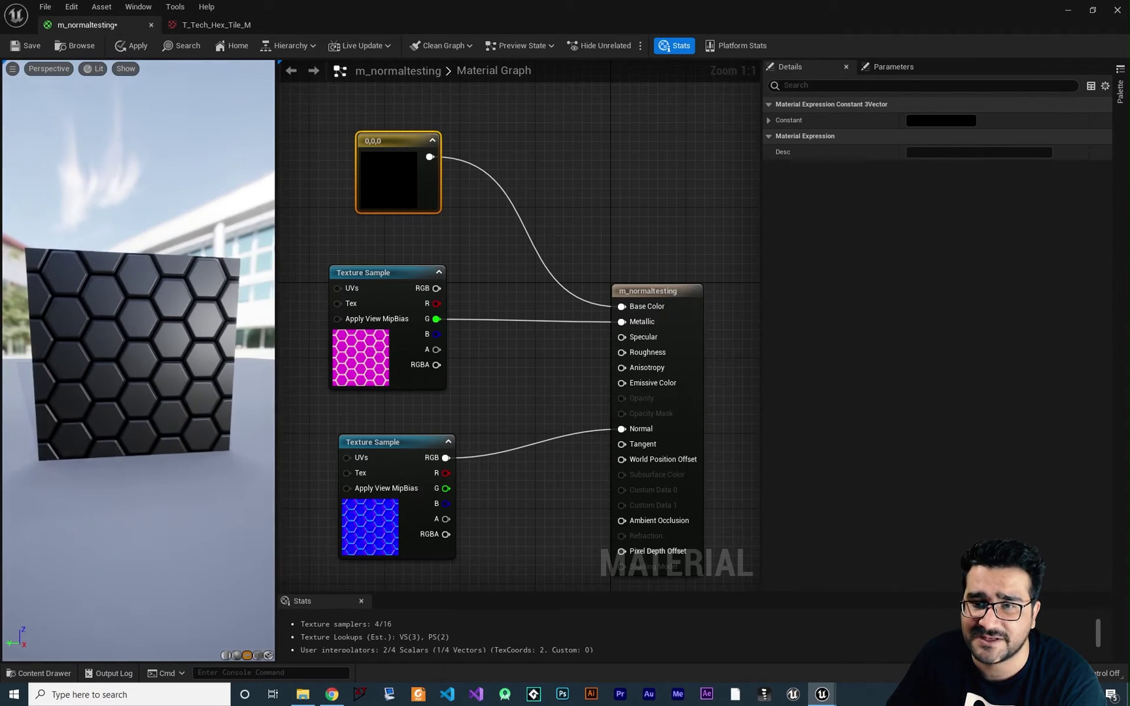
left_click_drag(394, 302, 545, 333)
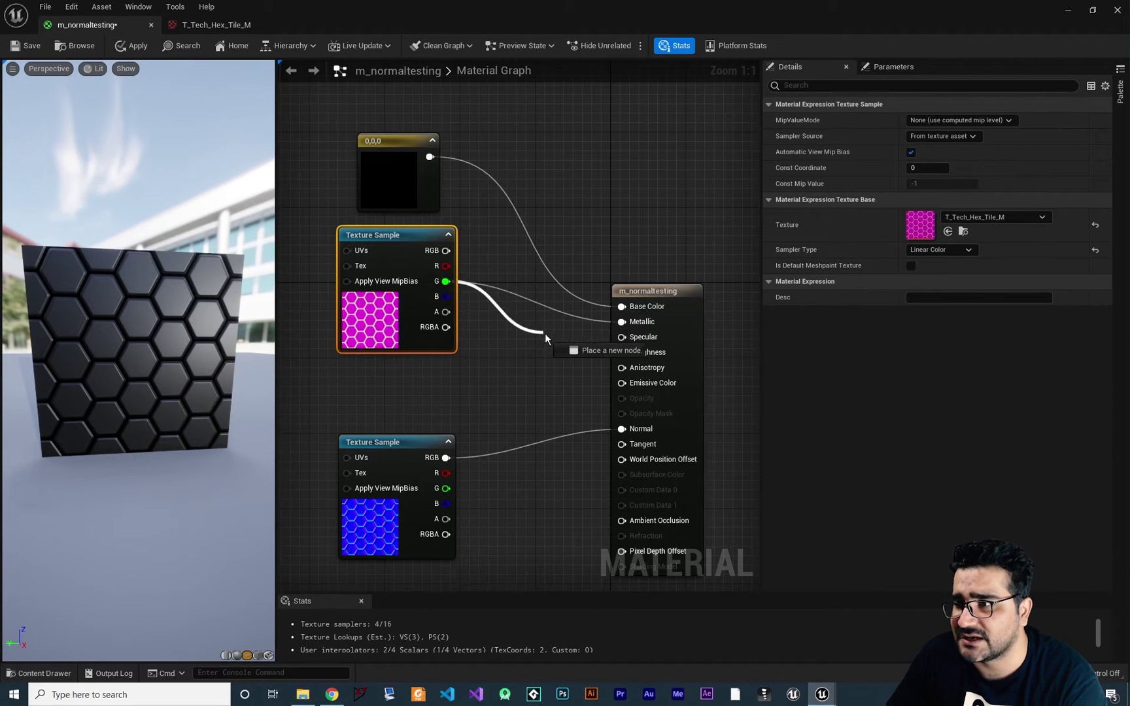
left_click_drag(623, 352, 623, 353)
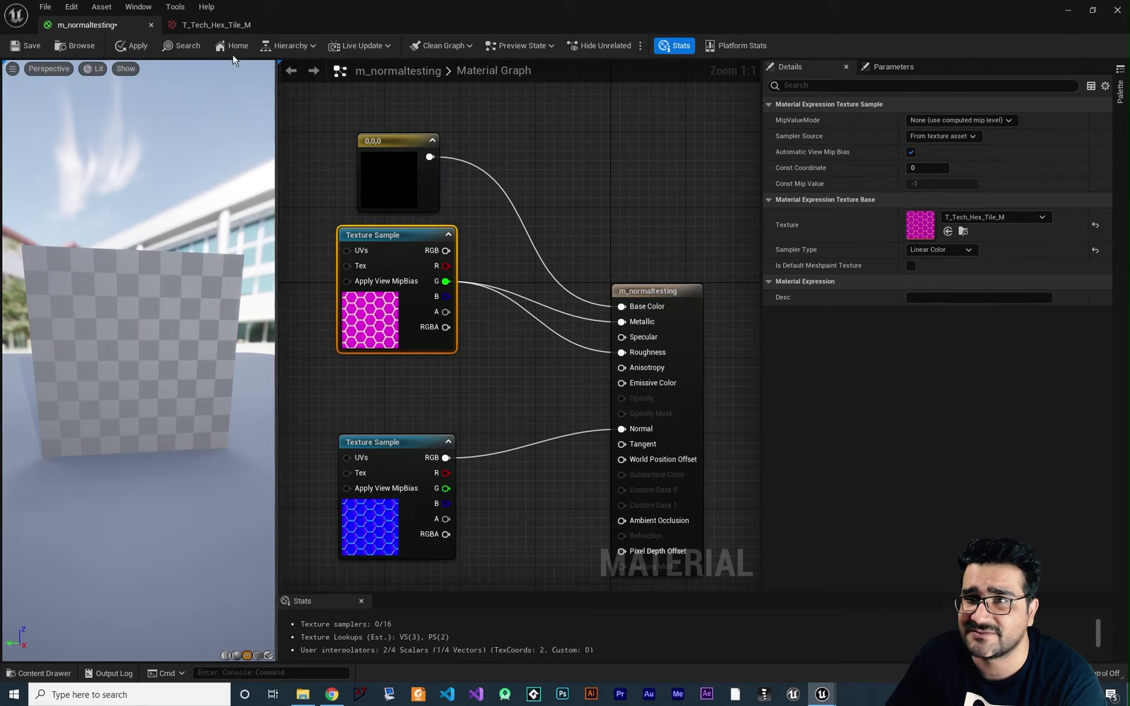
Orbit the preview to inspect the glossy black hex tiles, ending on the mask texture
left_click(213, 27)
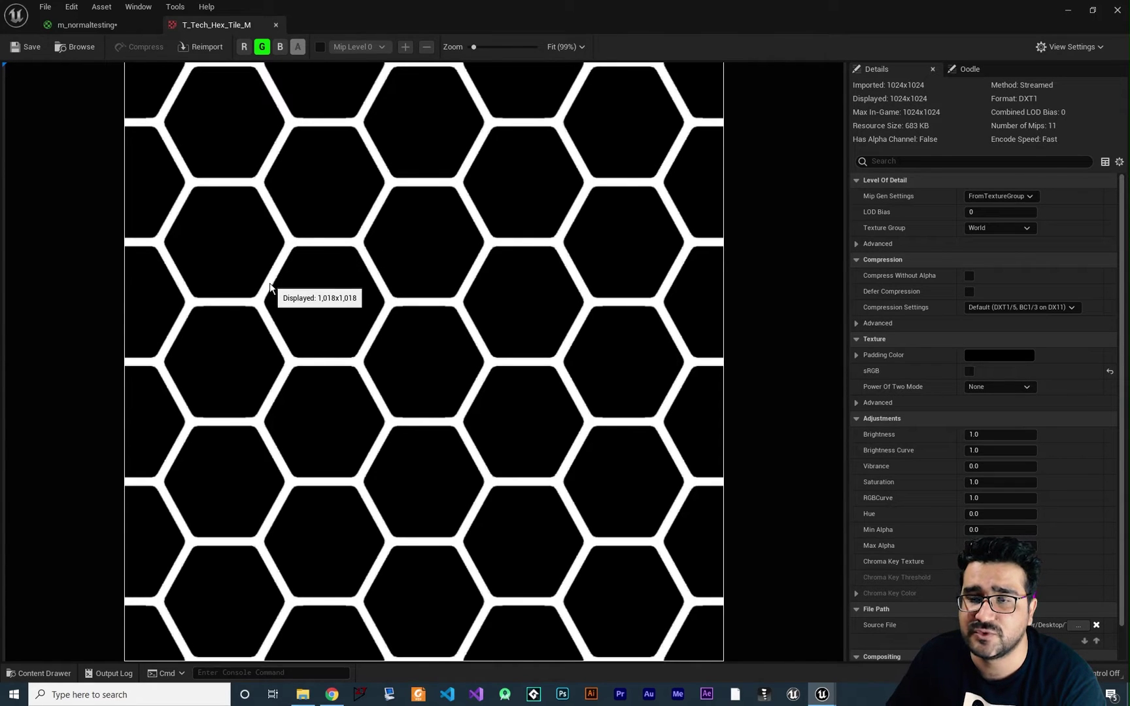
left_click(91, 25)
left_click_drag(155, 338, 166, 338)
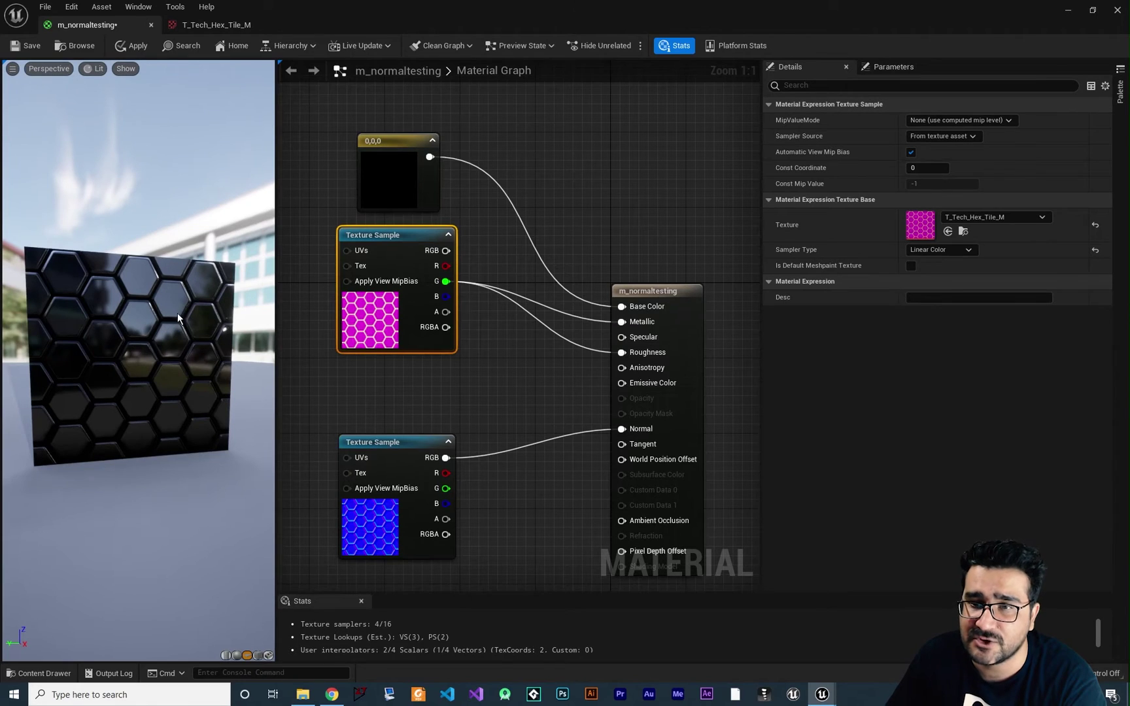
left_click_drag(169, 294, 170, 295)
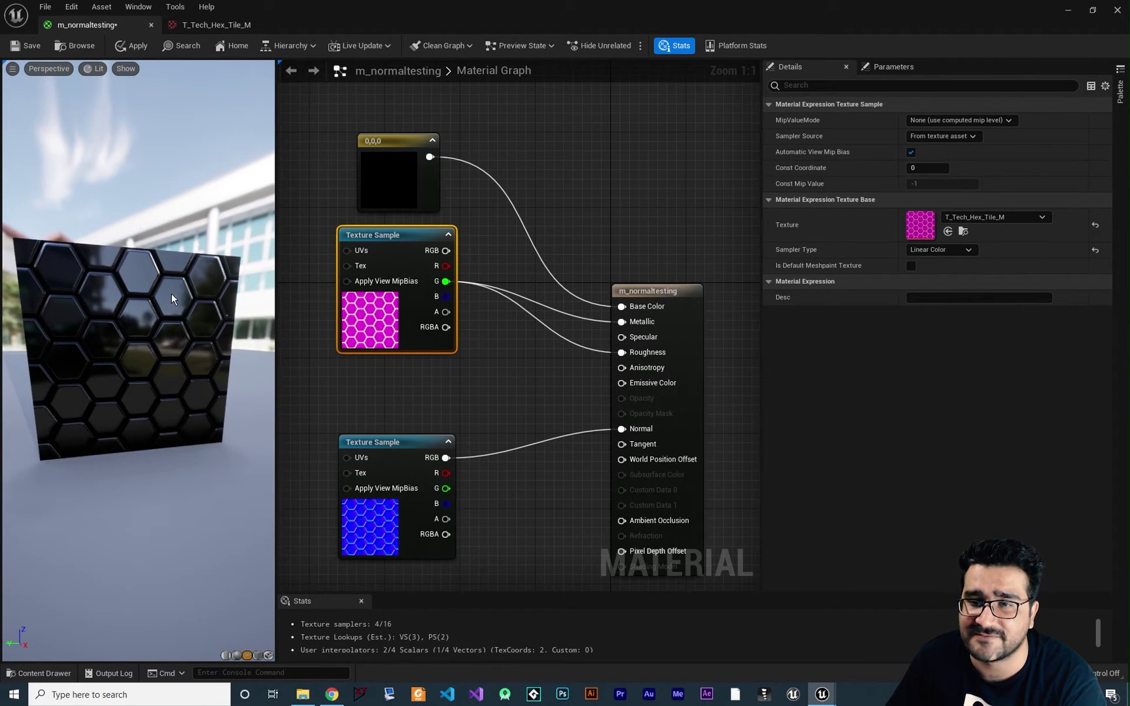
left_click(219, 25)
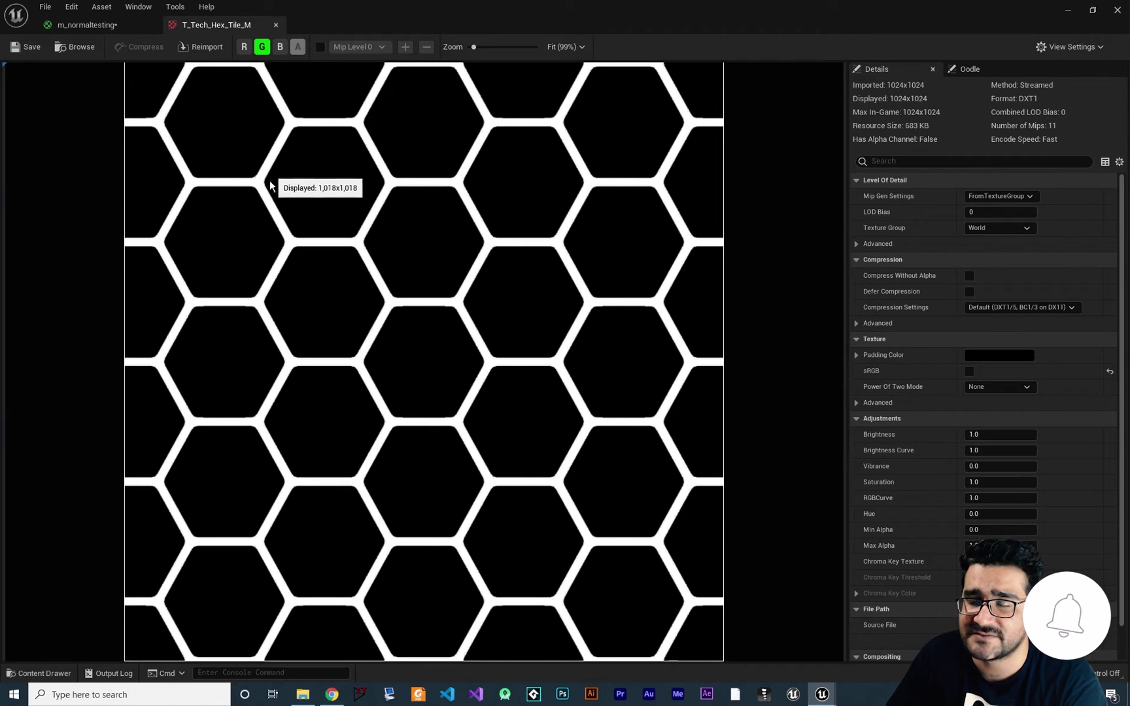
Duplicate the T_Tech_Hex_Tile_N texture sample and position the unconnected copy beneath the original
left_click(98, 25)
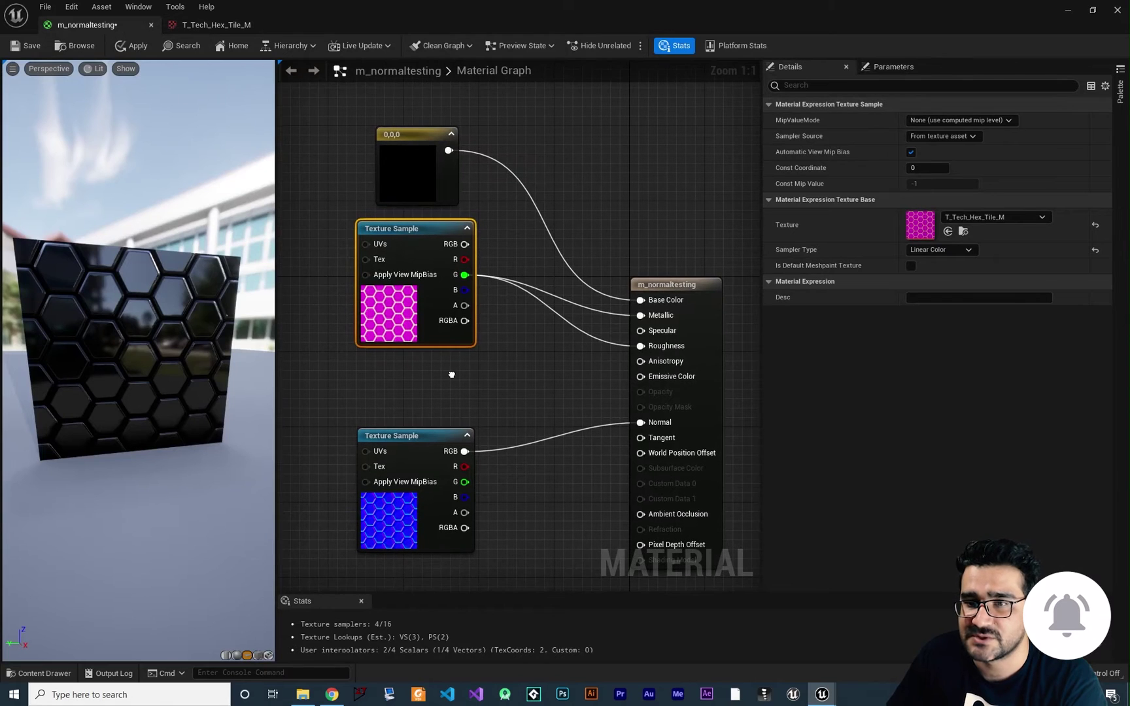
left_click_drag(173, 353, 173, 353)
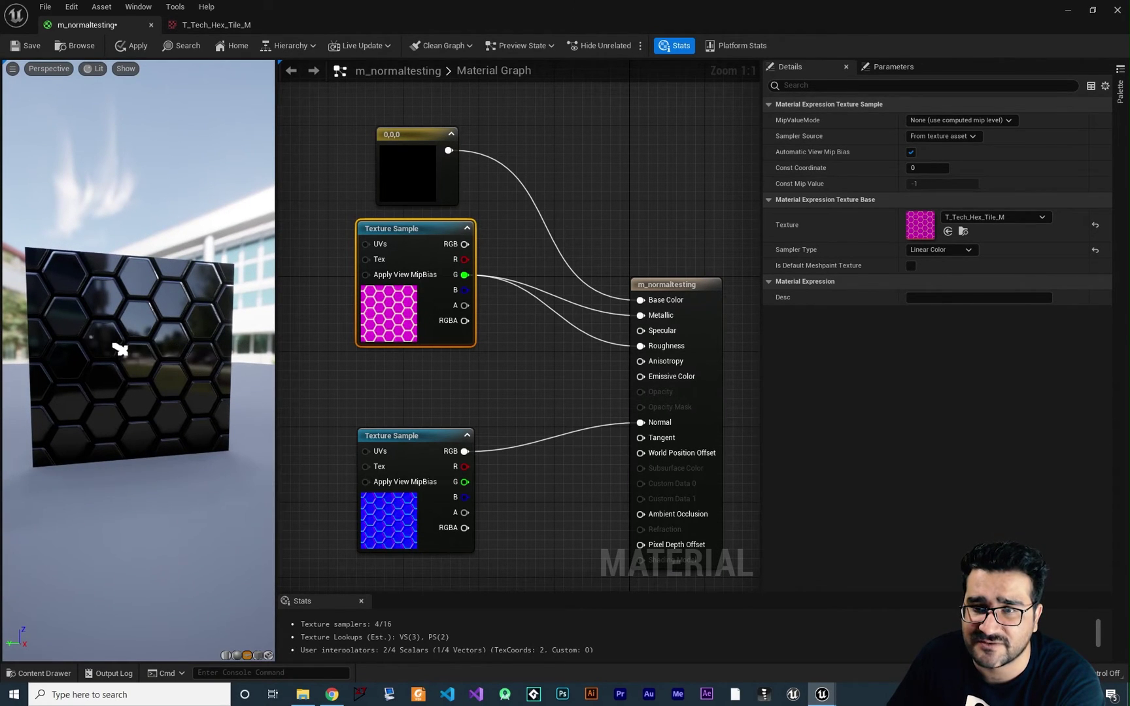
left_click_drag(129, 356, 231, 346)
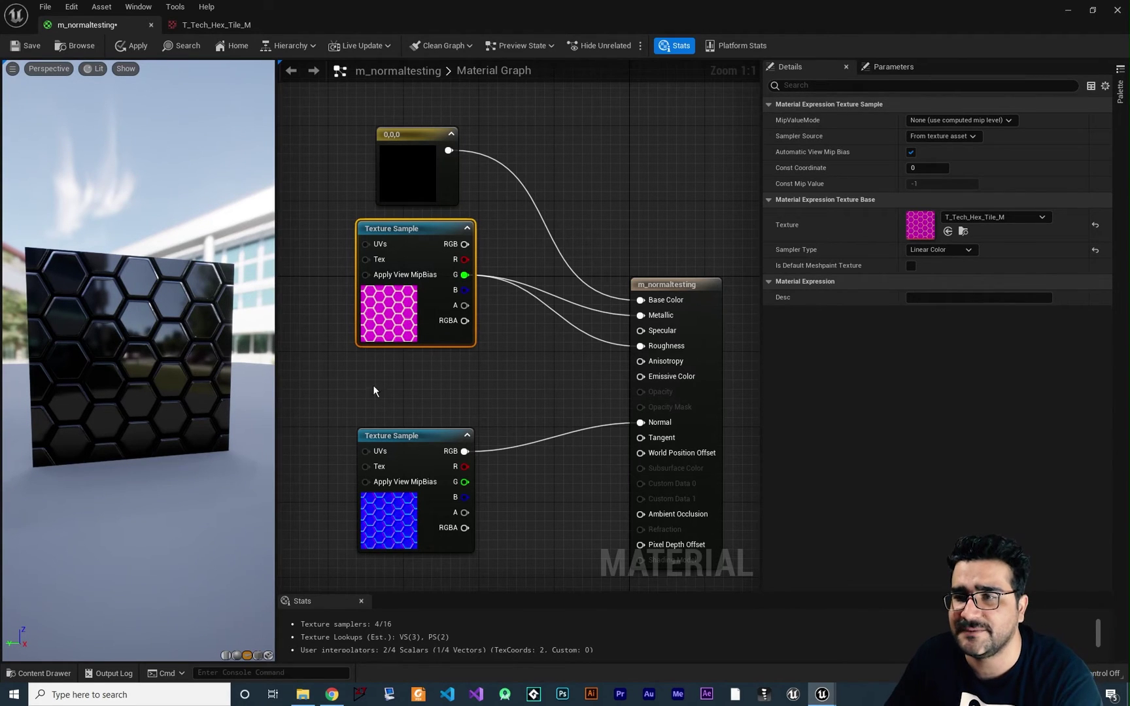
right_click_drag(439, 392, 450, 289)
left_click(446, 312)
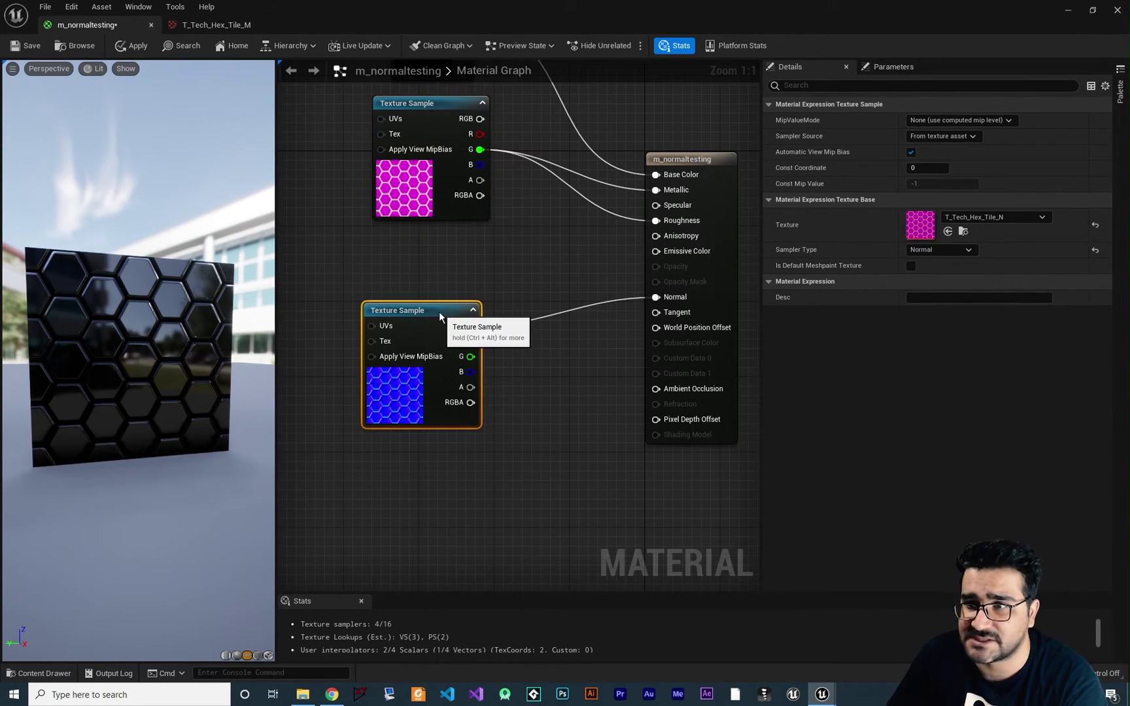
left_click_drag(446, 312, 436, 439)
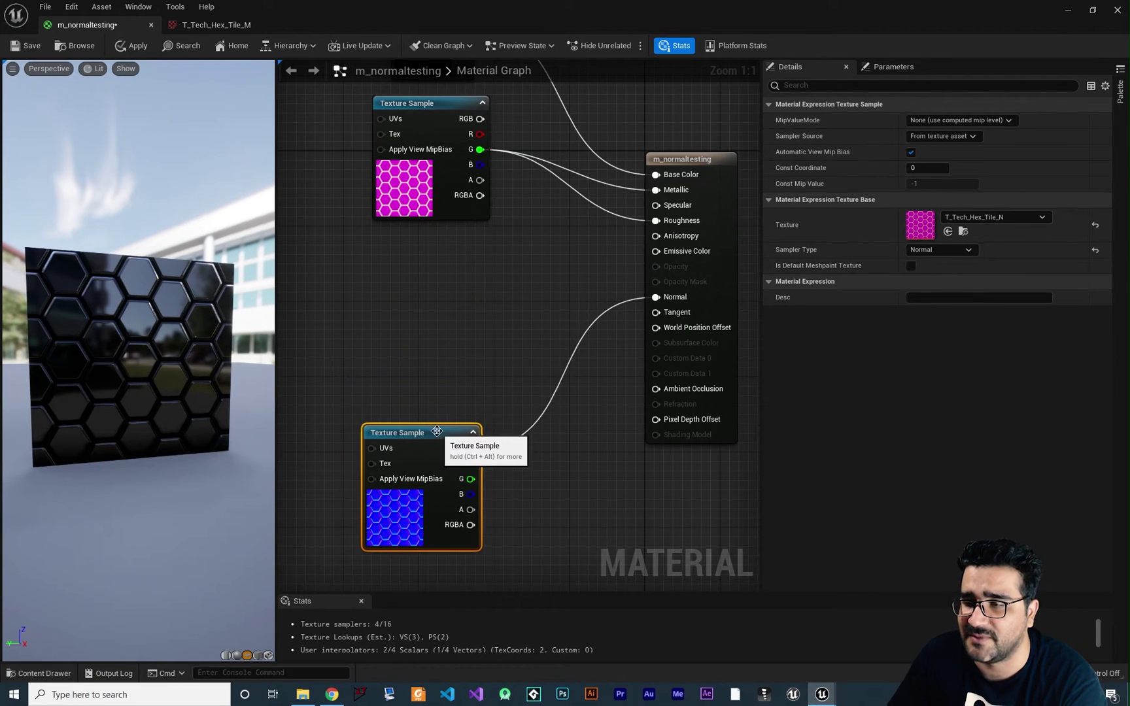
right_click_drag(421, 434, 498, 360)
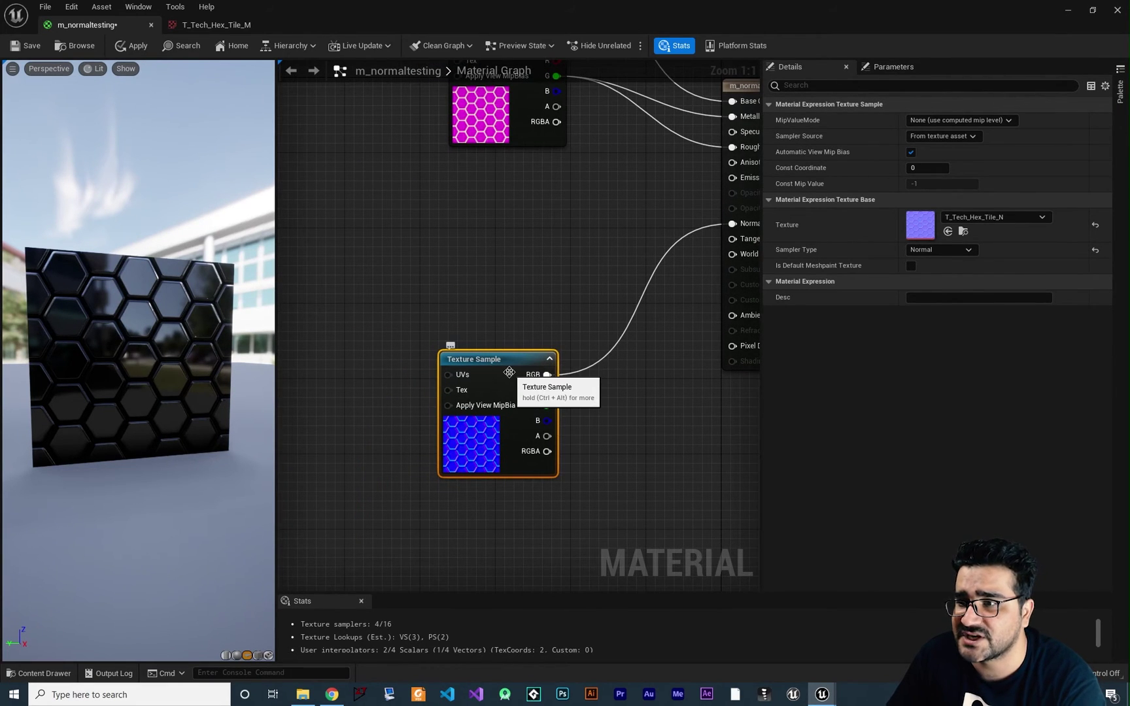
key("ctrl+w")
left_click_drag(481, 357, 483, 187)
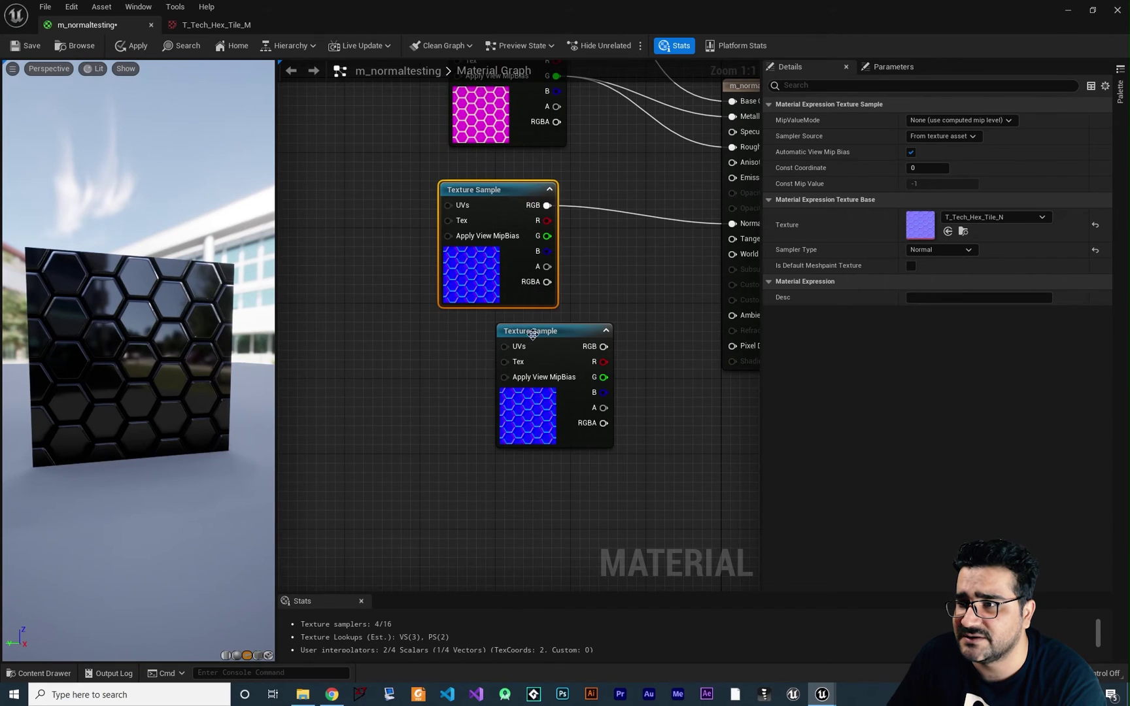
left_click_drag(535, 334, 487, 333)
mouse_move(396, 429)
right_mouse_down()
mouse_move(421, 429)
mouse_move(404, 439)
right_mouse_up()
Add a TextureCoordinate node and place it beside the copied hex normal sample
right_click(368, 368)
type("t")
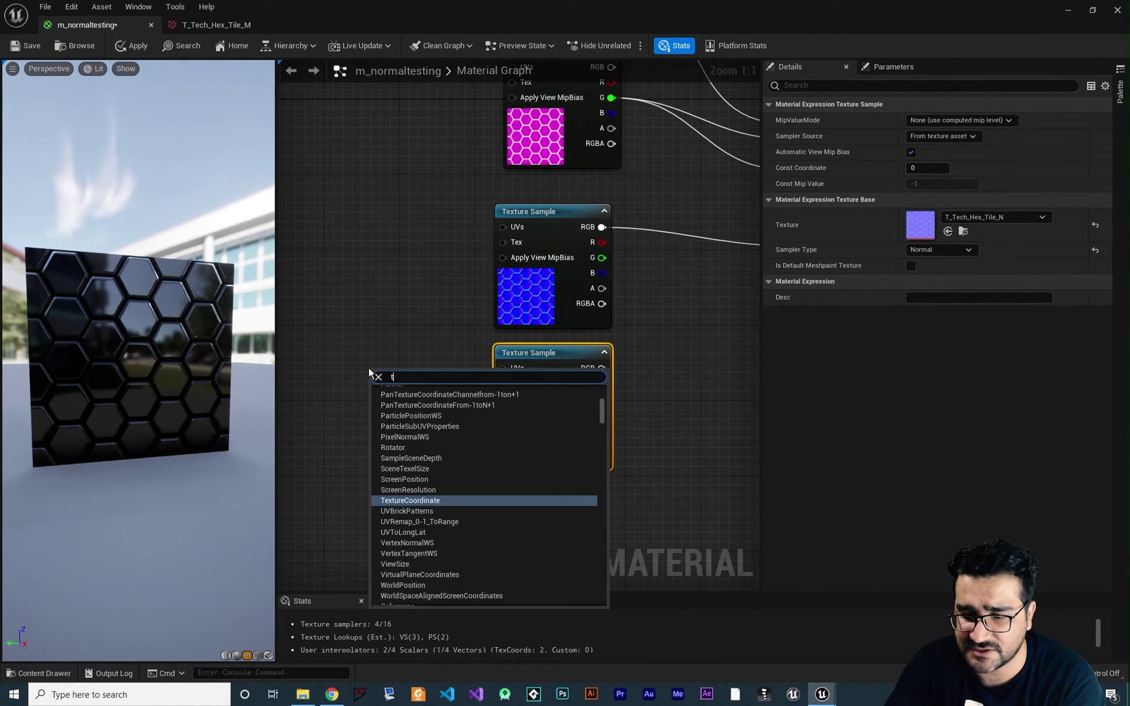
type("extureco")
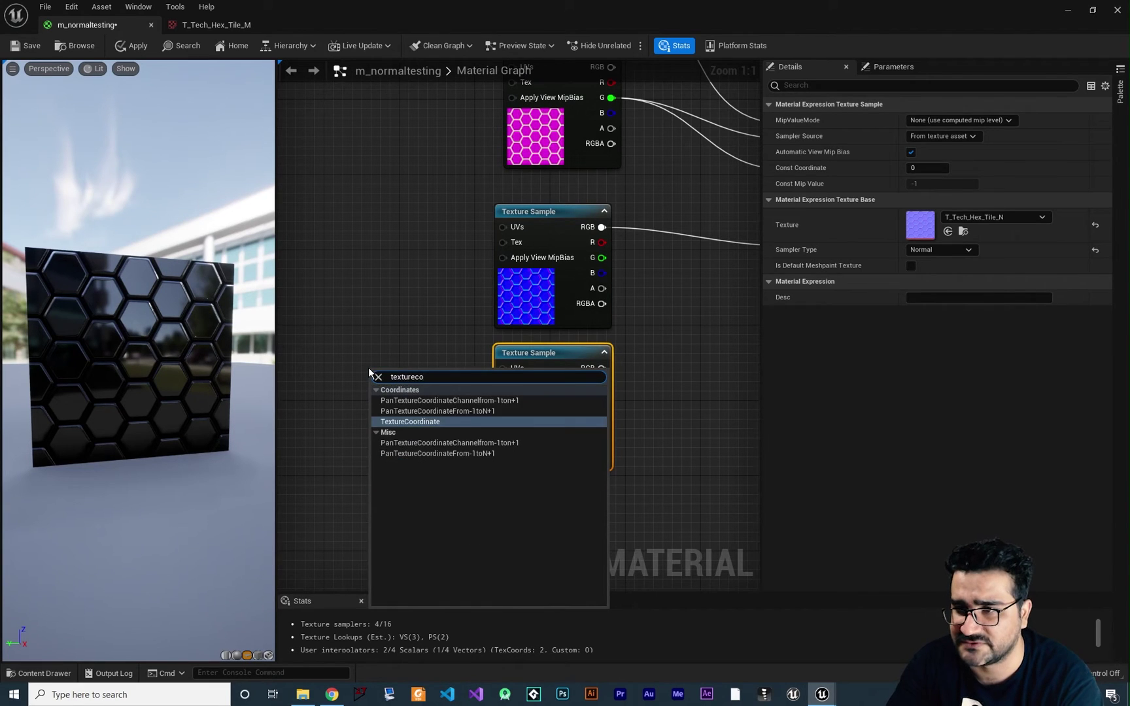
key("Return")
left_click_drag(391, 373, 498, 387)
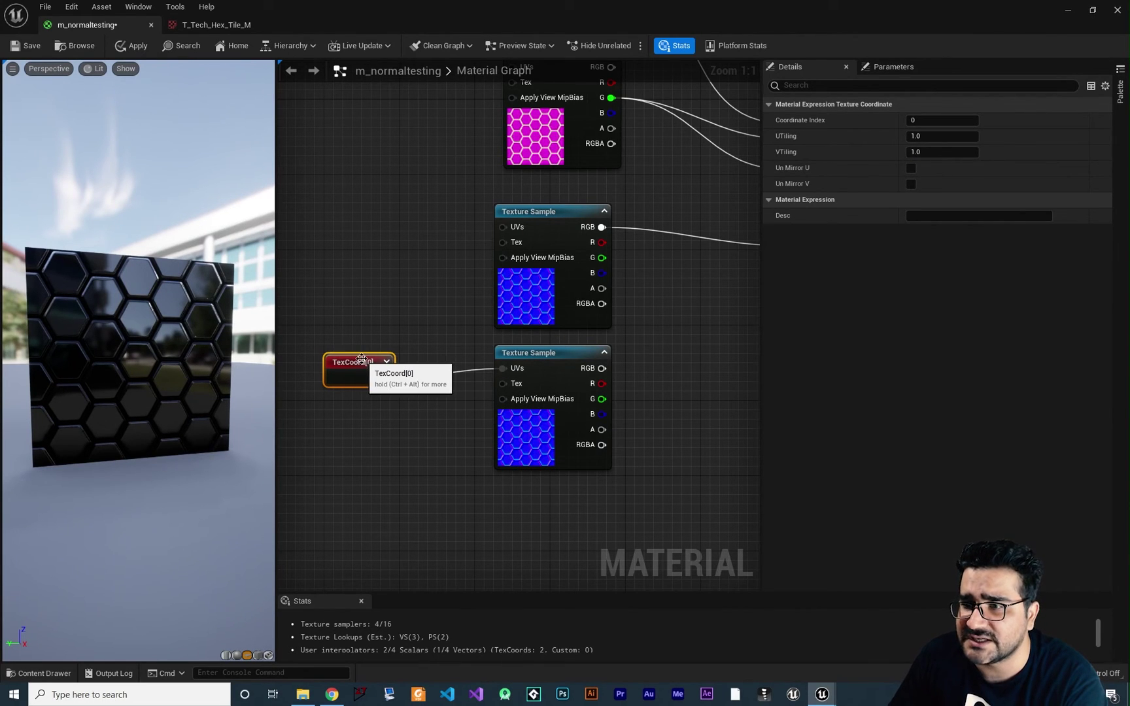
Set the TexCoord's UTiling and VTiling to 2.0, then bring up the Content Drawer
left_click(942, 136)
type("2")
key("Tab")
type("2")
key("Return")
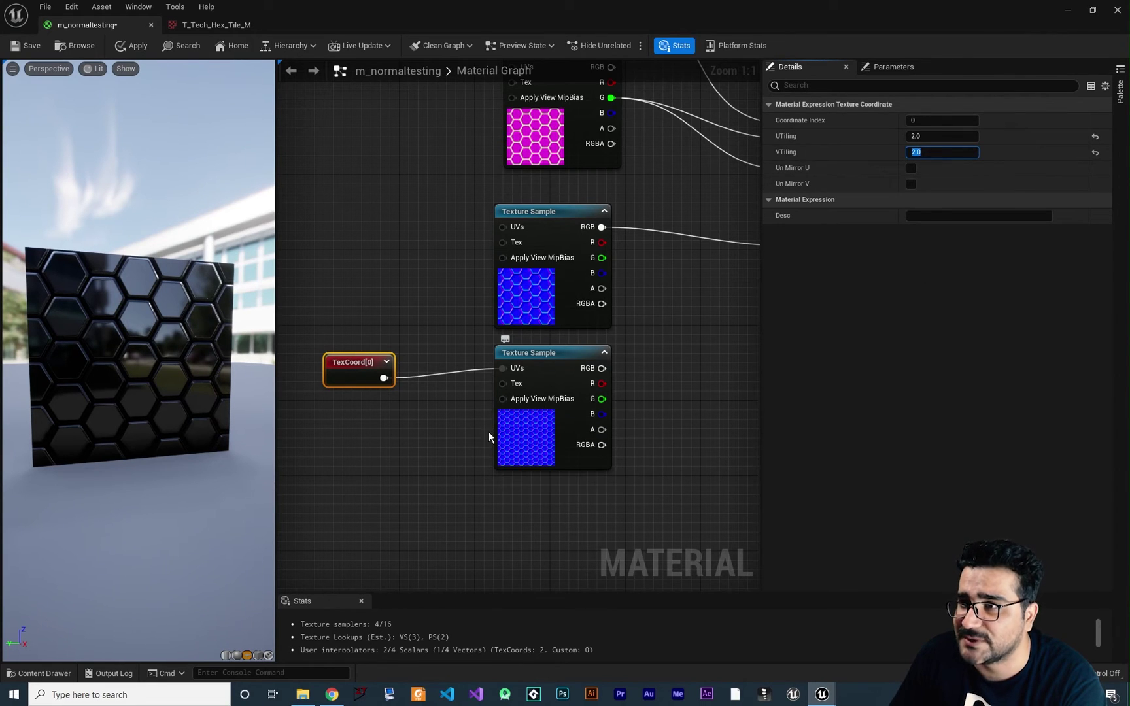
left_click(44, 673)
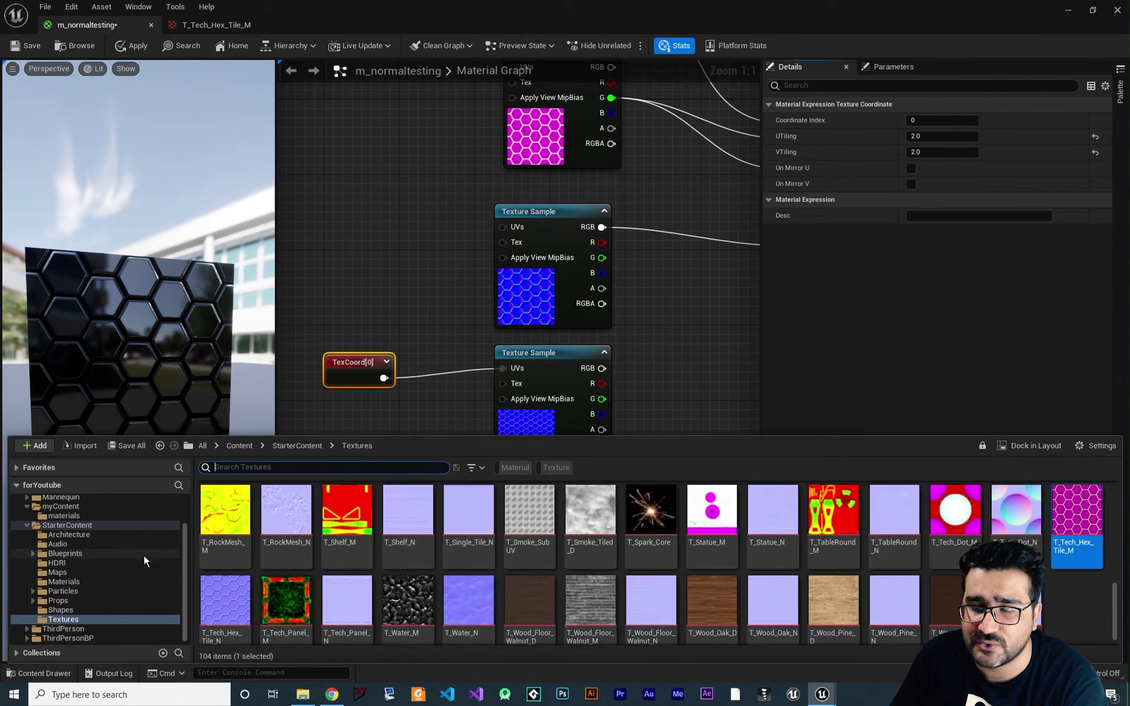
Add the nm texture as a sample driving Normal, and unplug Metallic and Roughness
left_click(63, 516)
left_click_drag(338, 507, 330, 187)
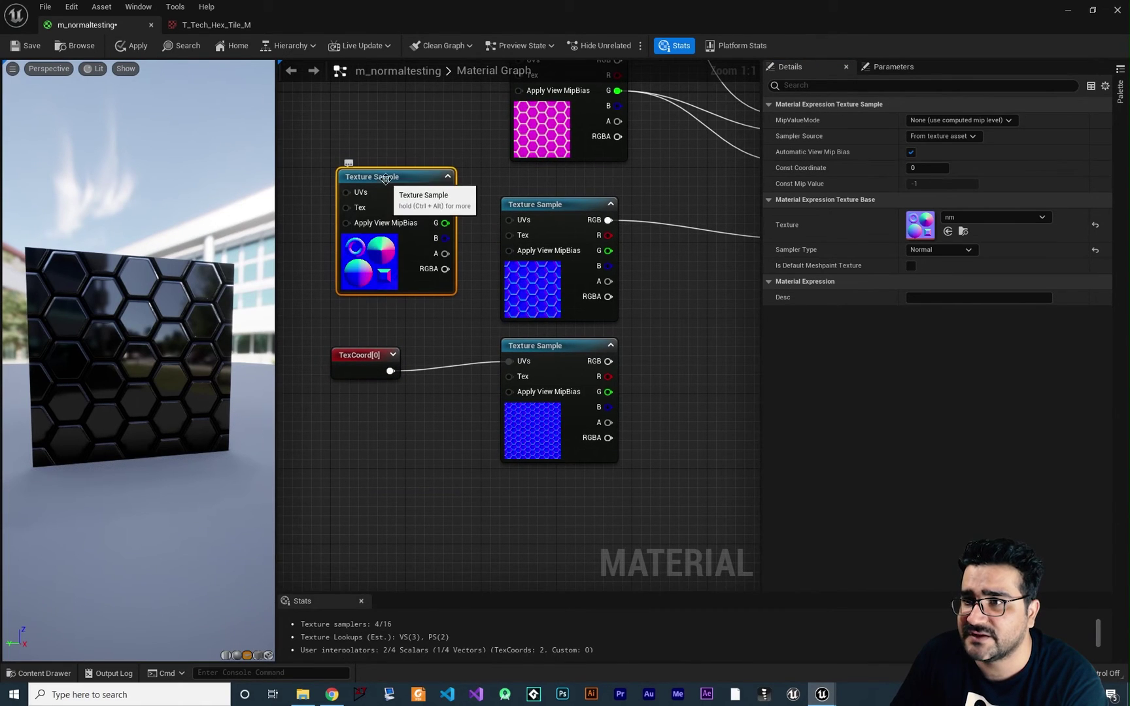
left_click_drag(382, 285, 508, 412)
right_click_drag(658, 337, 516, 459)
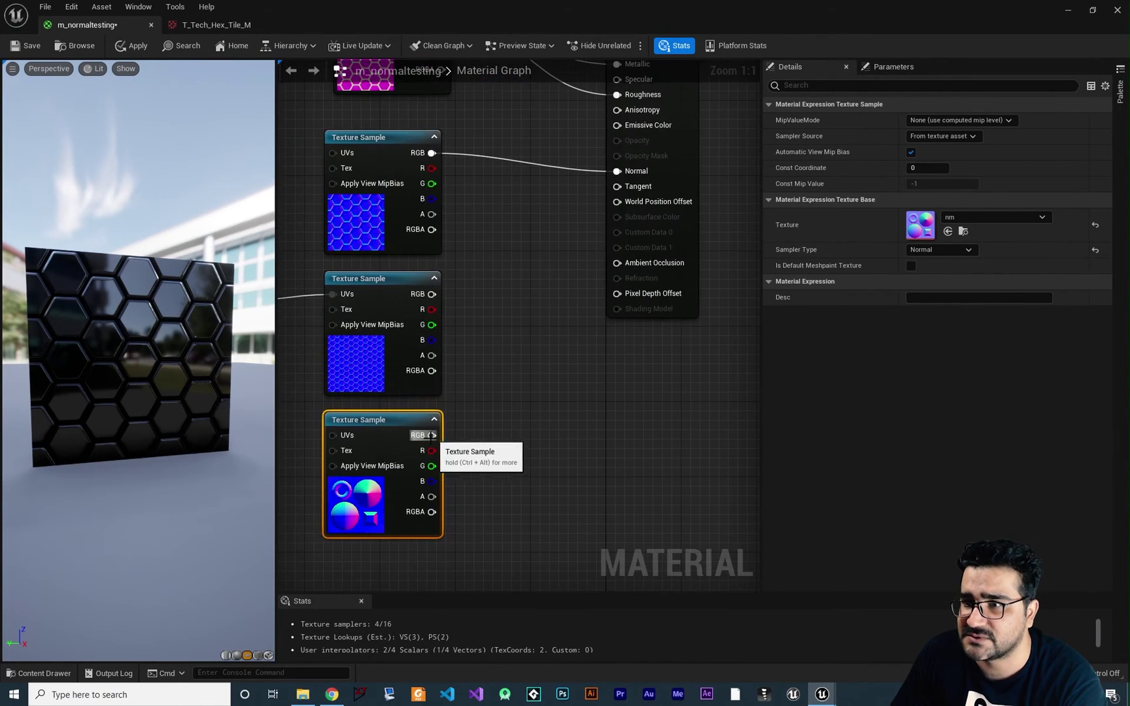
left_click_drag(568, 204, 617, 170)
right_click_drag(524, 60, 589, 248)
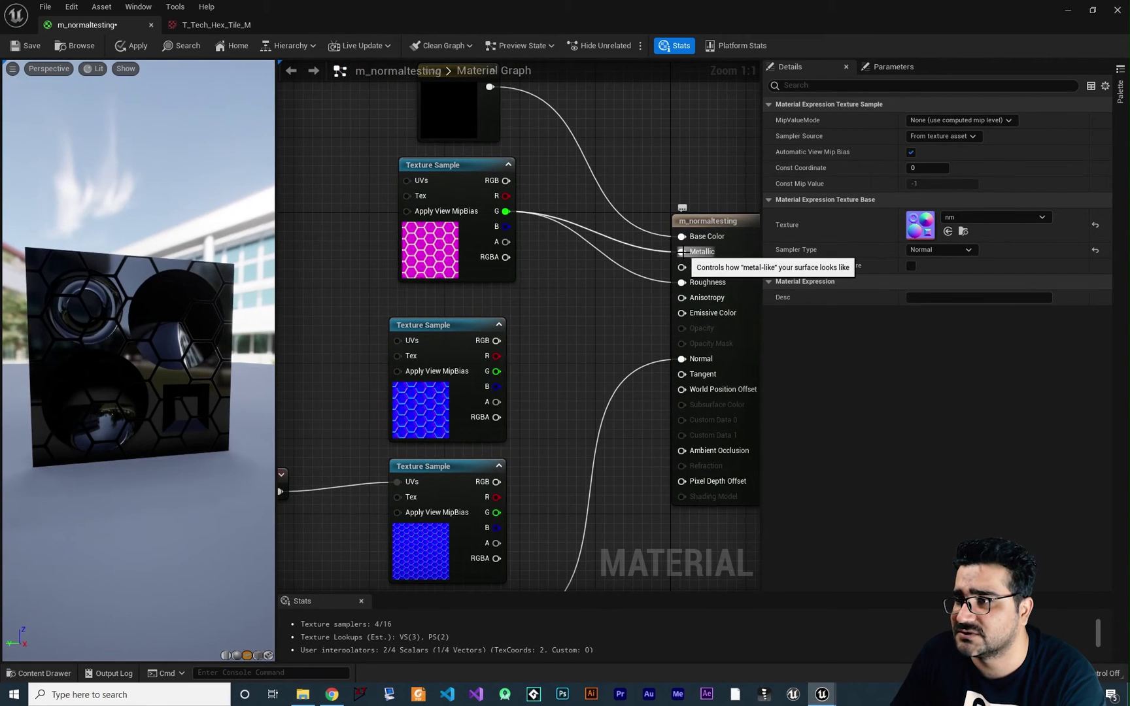
left_click(681, 251, "alt")
left_click(681, 281, "alt")
Try tiling the nm sample with the 2.0 TexCoord, then remove and undo it
right_click_drag(658, 273, 689, 329)
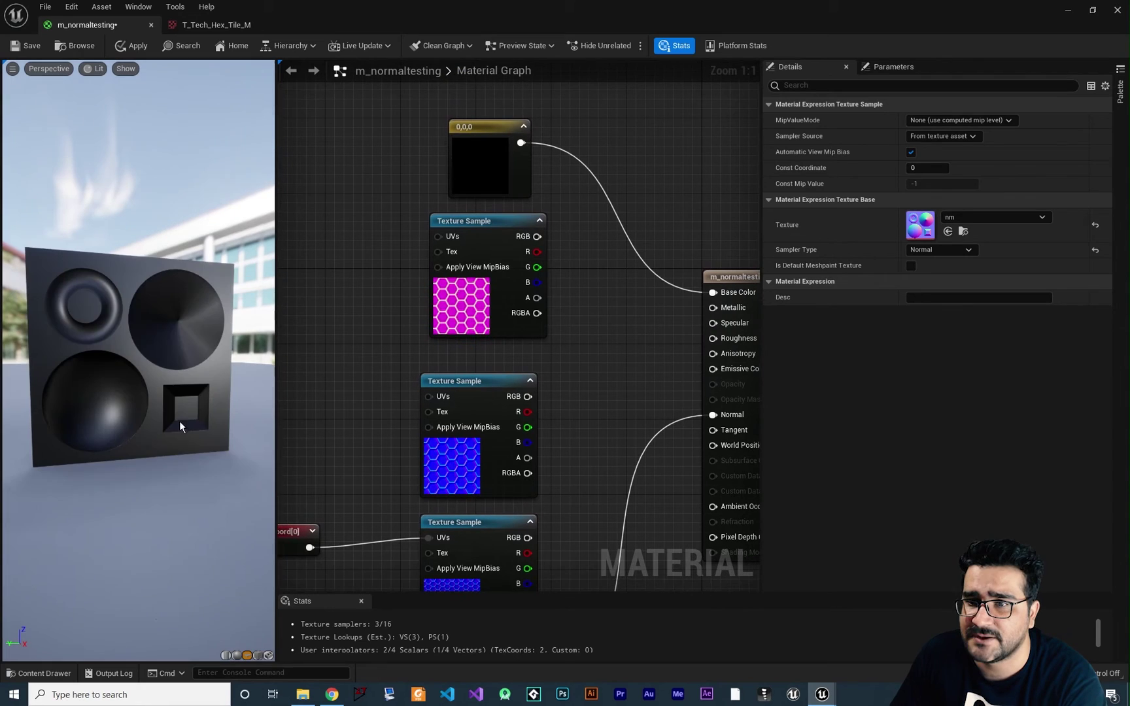
right_click_drag(555, 542, 676, 295)
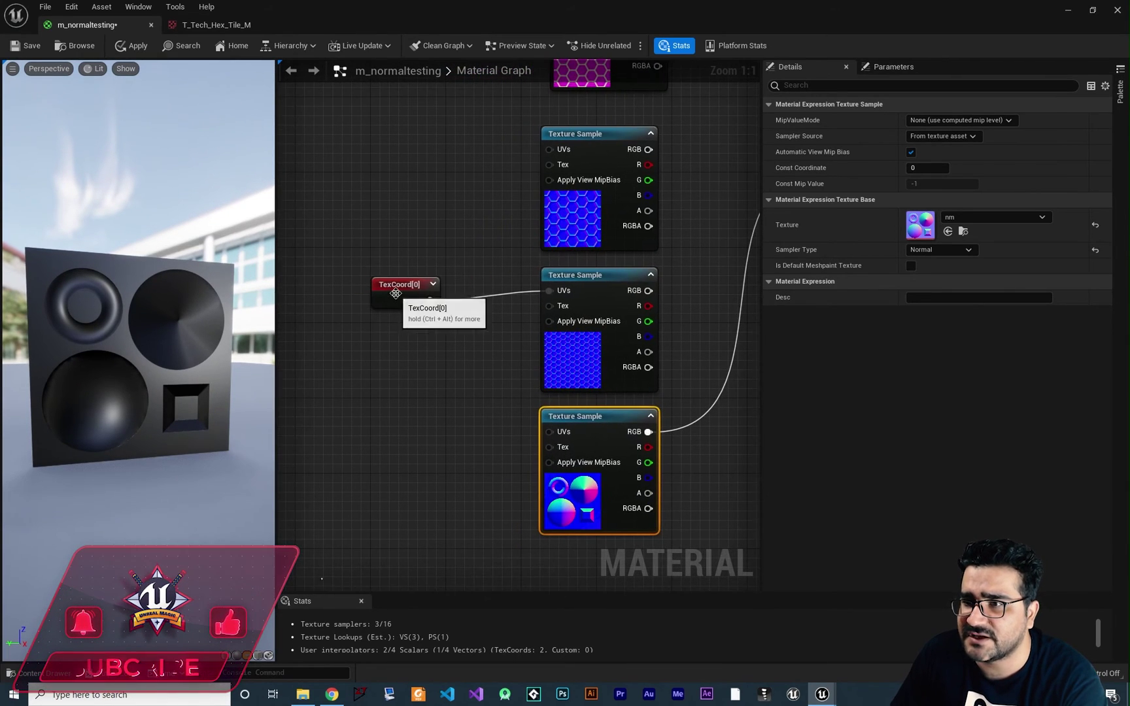
left_click_drag(395, 294, 551, 433)
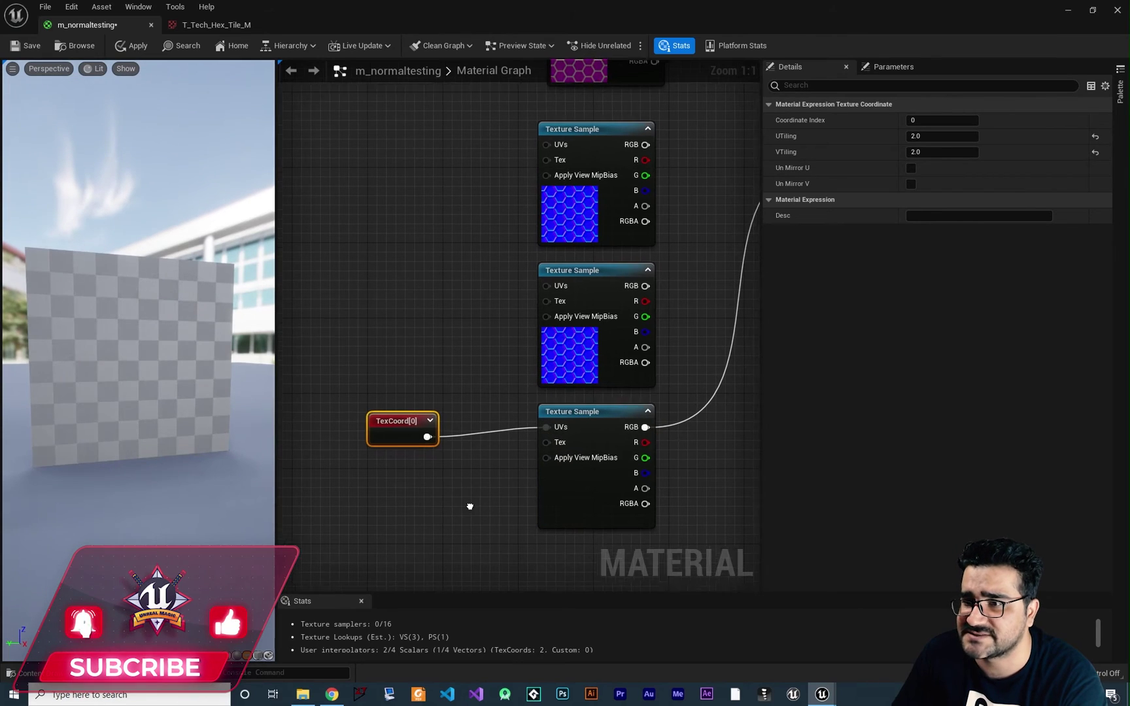
right_click_drag(467, 504, 443, 488)
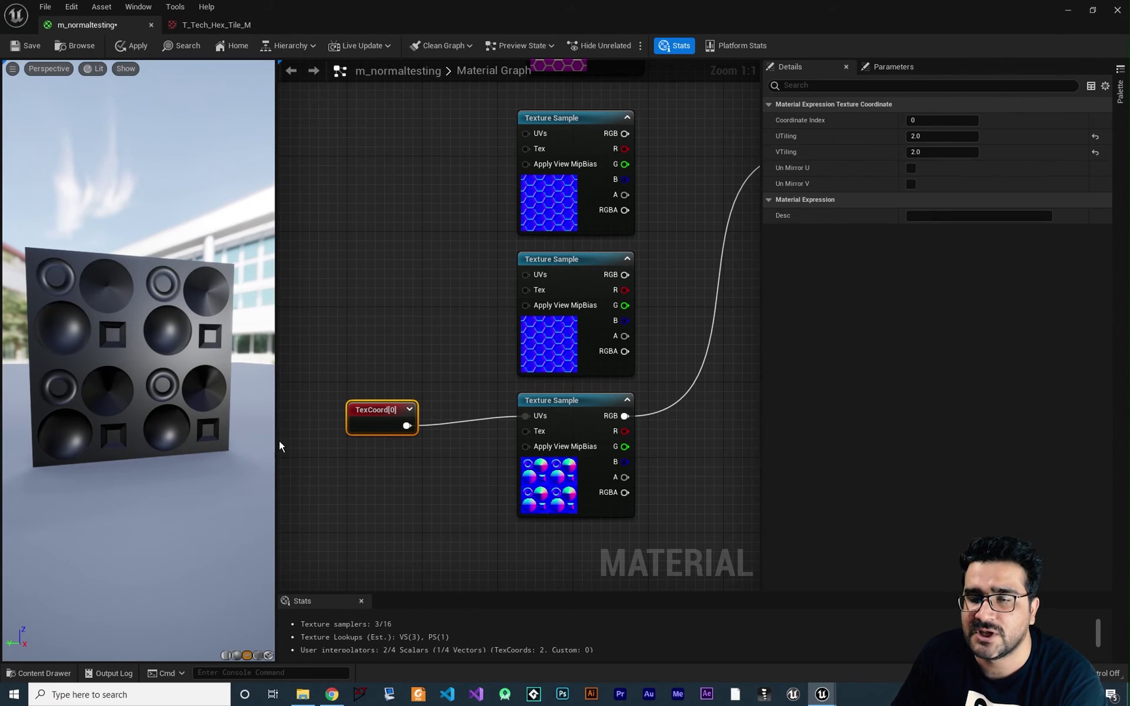
left_click(407, 426, "alt")
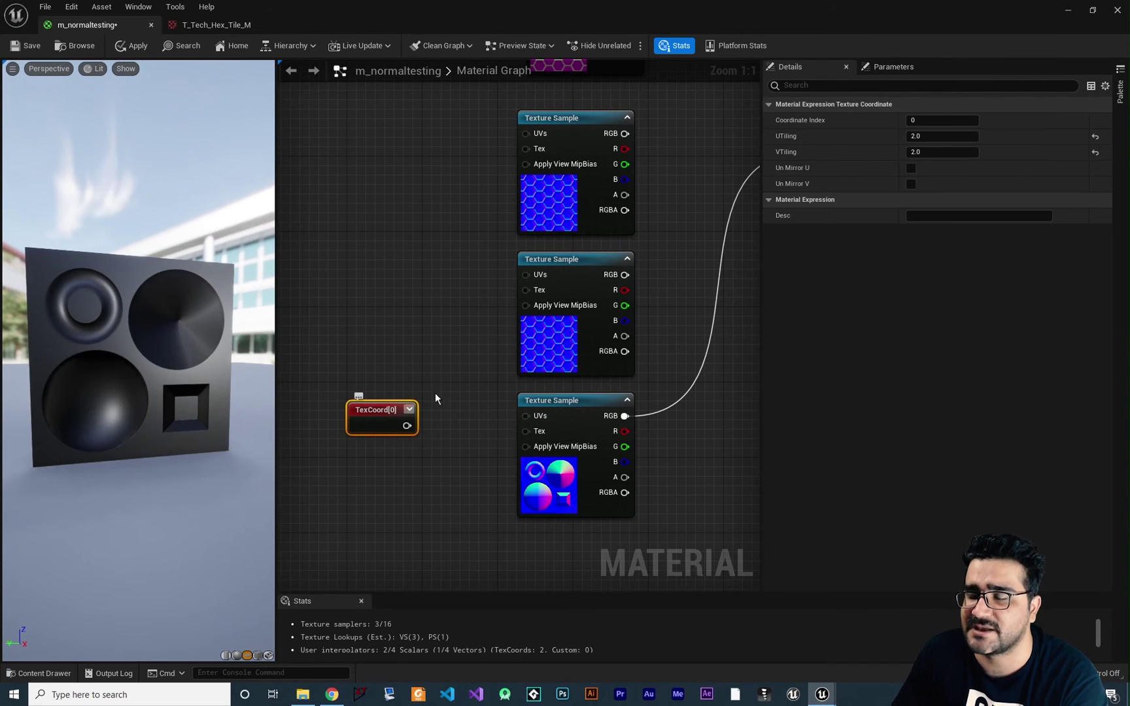
key("ctrl+z")
key("ctrl+z")
key("ctrl+z")
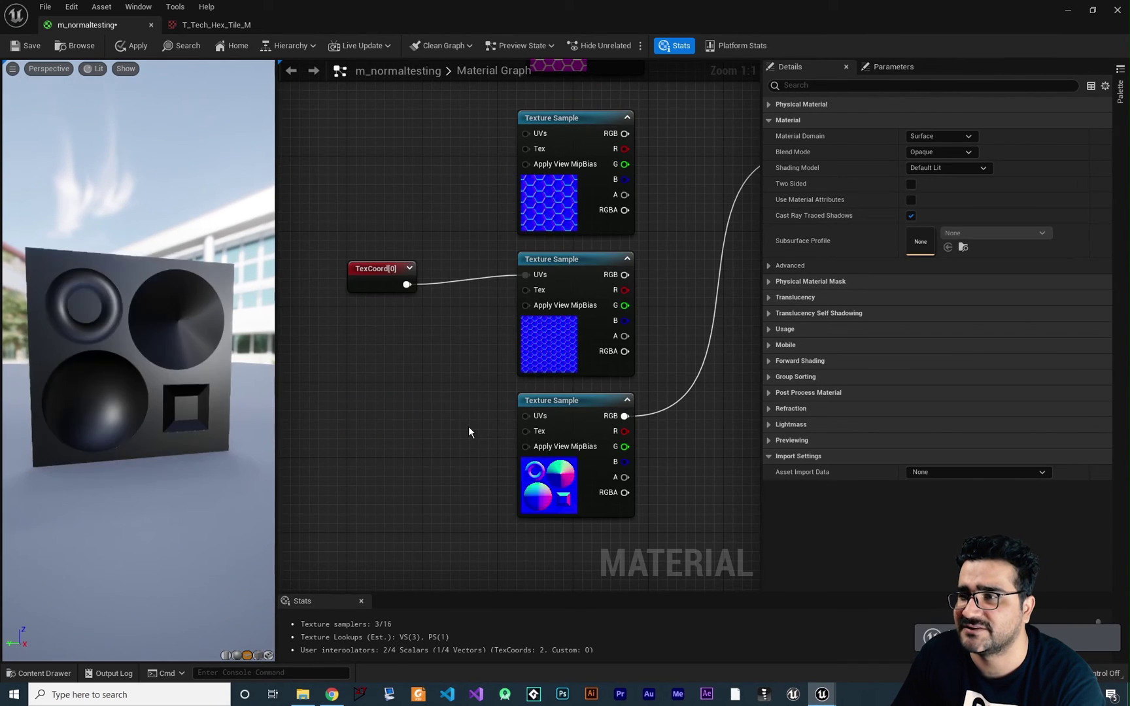
Undo back to the hex setup and delete the nm texture sample
key("ctrl+z")
key("ctrl+z")
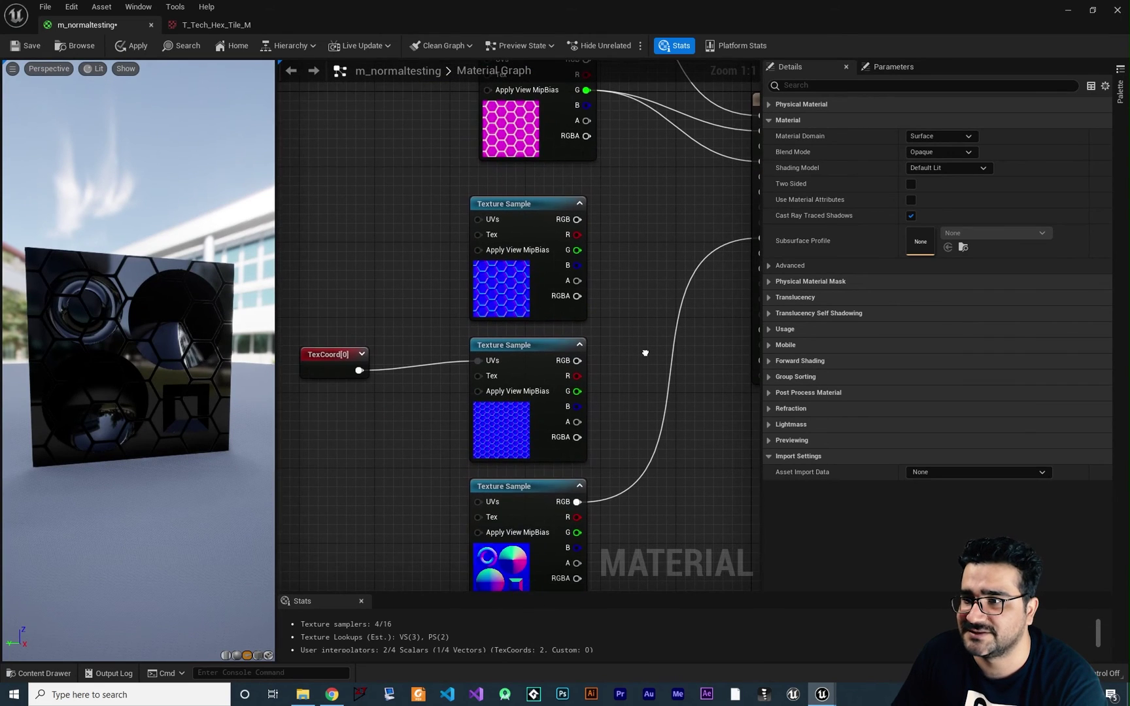
right_click_drag(630, 477, 605, 356)
left_click(484, 451)
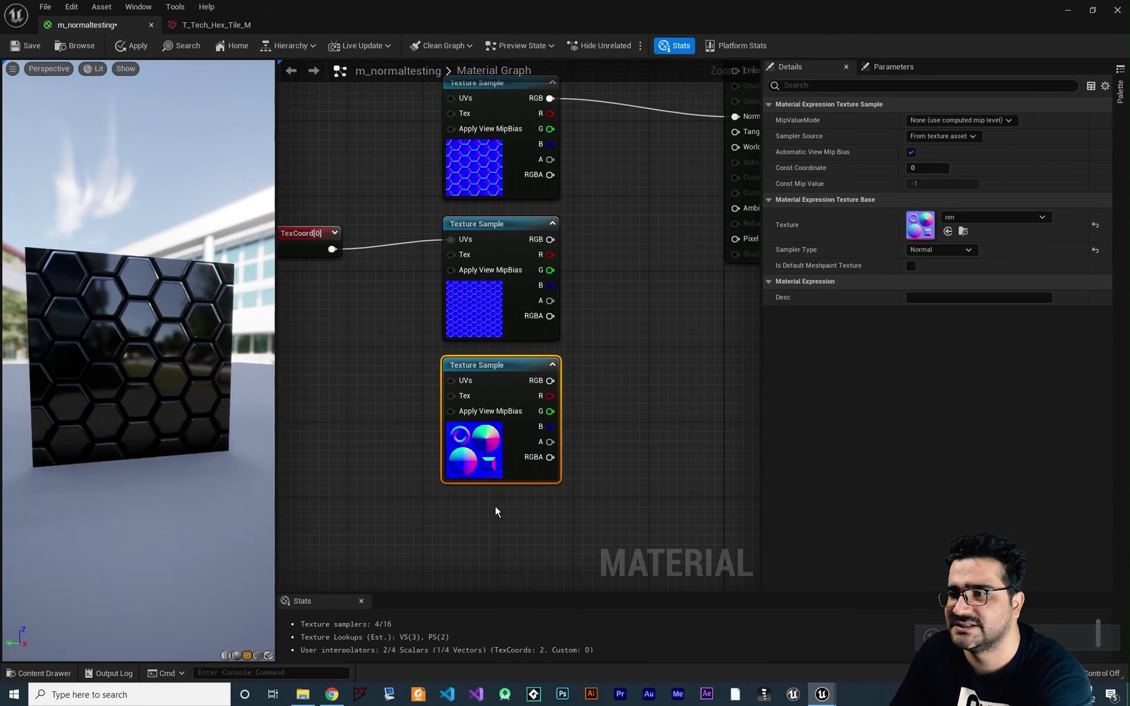
key("Delete")
right_click_drag(457, 405, 570, 395)
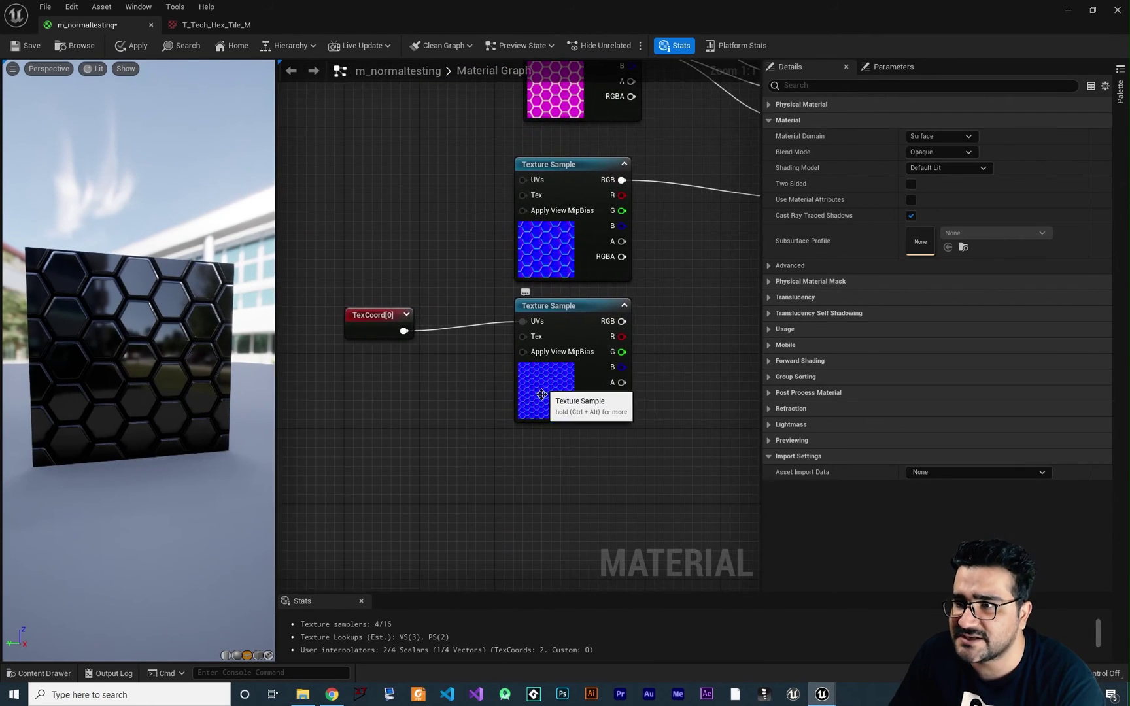
Set the detail TexCoord's UTiling and VTiling to 10
left_click(379, 320)
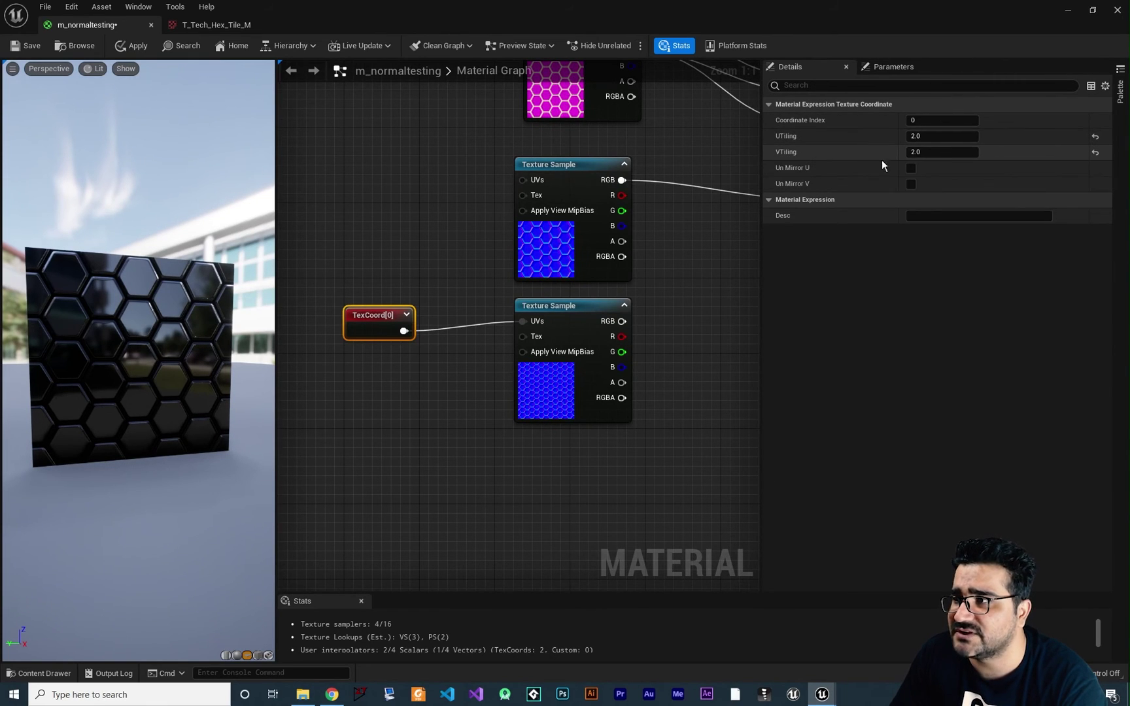
left_click(928, 136)
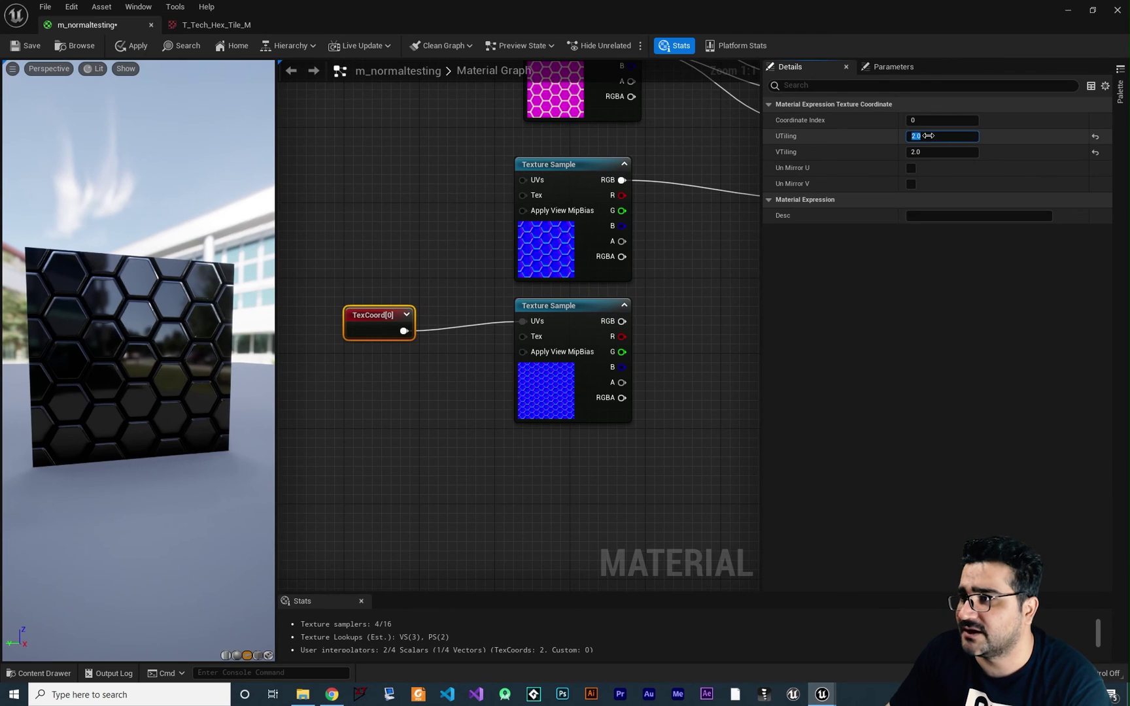
type("10")
key("Tab")
type("10")
key("Return")
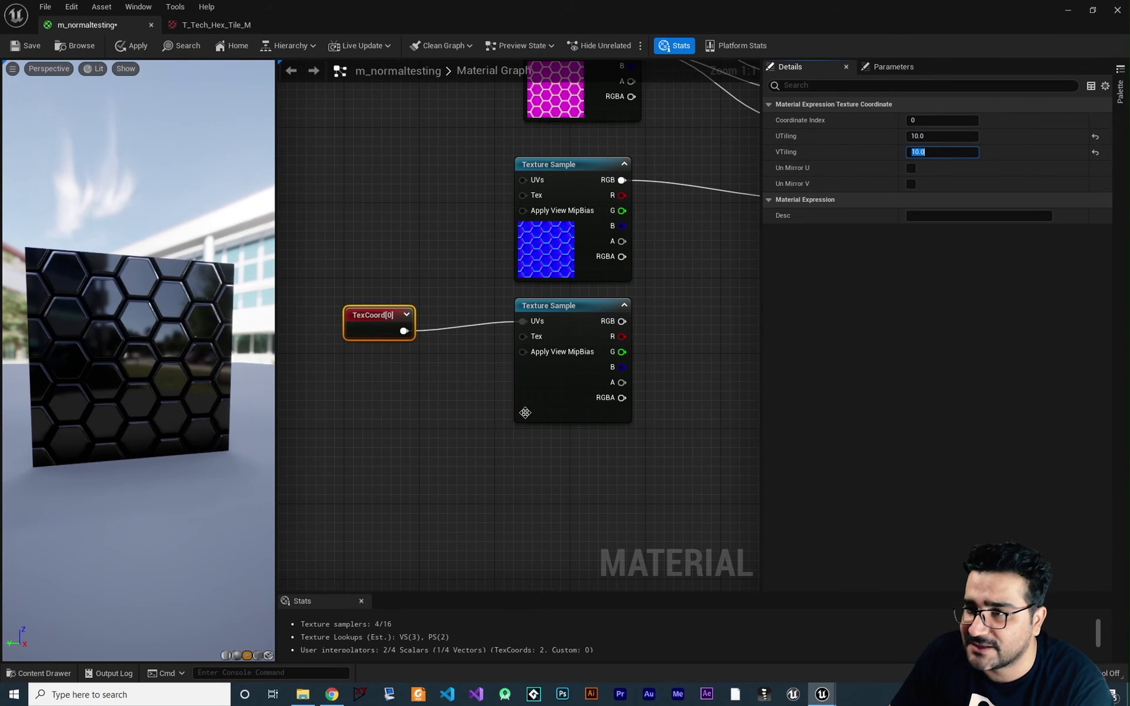
right_click_drag(652, 377, 518, 424)
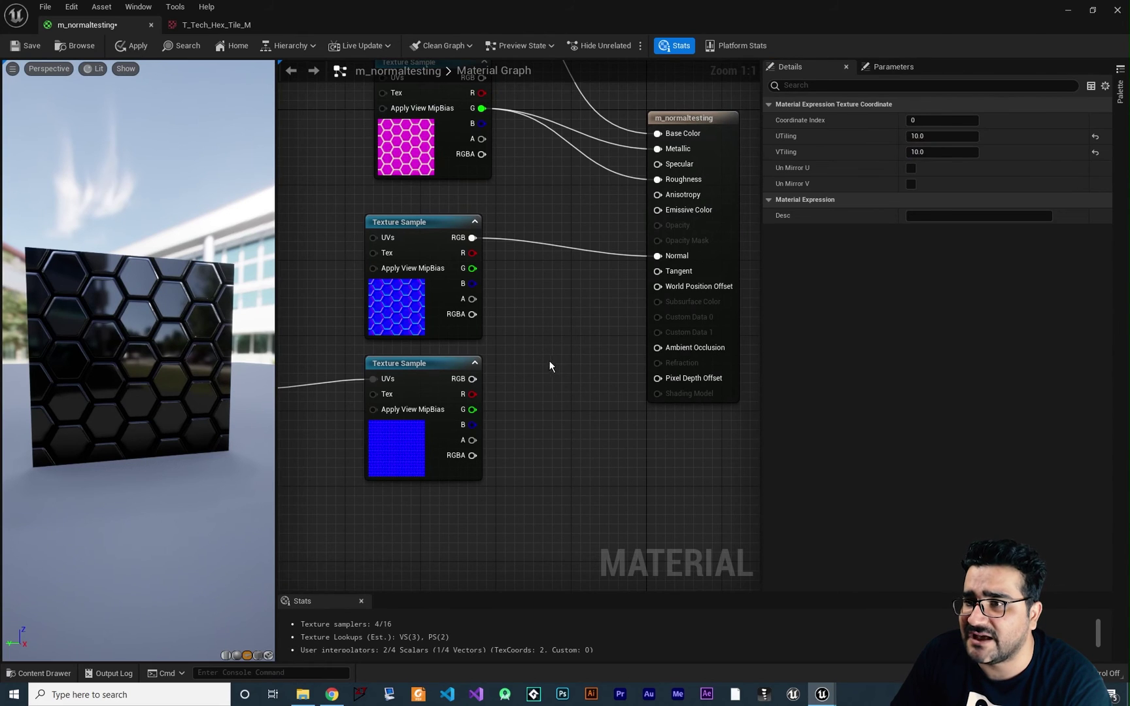
right_click_drag(519, 368, 539, 388)
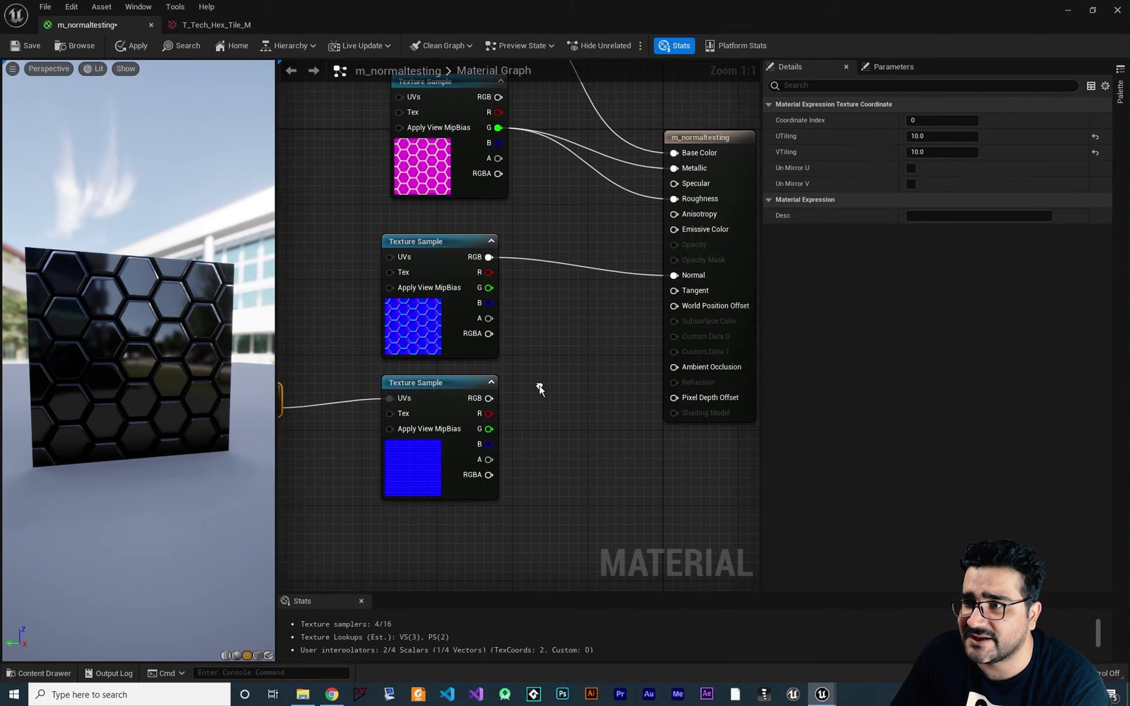
Insert an Add node summing the hex and 10× detail normals into Normal
left_click(670, 280, "alt")
right_click(565, 315)
type("add")
left_click(584, 380)
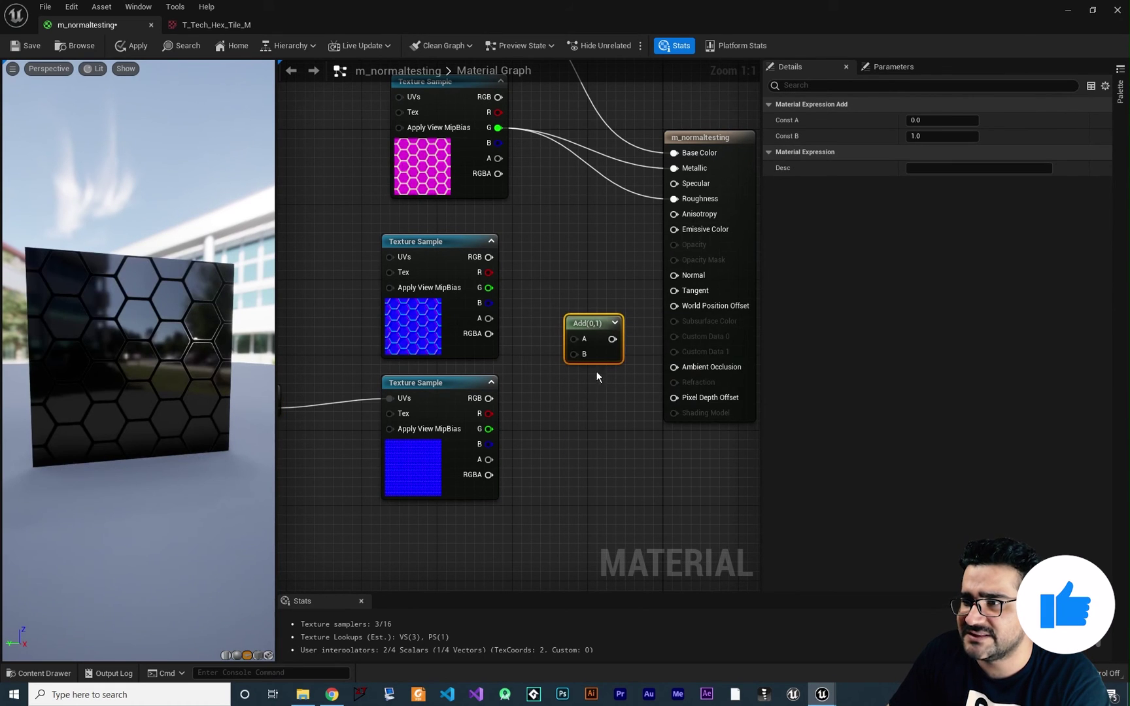
left_click_drag(573, 319, 572, 340)
left_click_drag(489, 257, 567, 366)
left_click_drag(489, 399, 674, 275)
Orbit the preview cube and adjust the preview light to inspect the blended normals
scroll(96, 344, "up", 6)
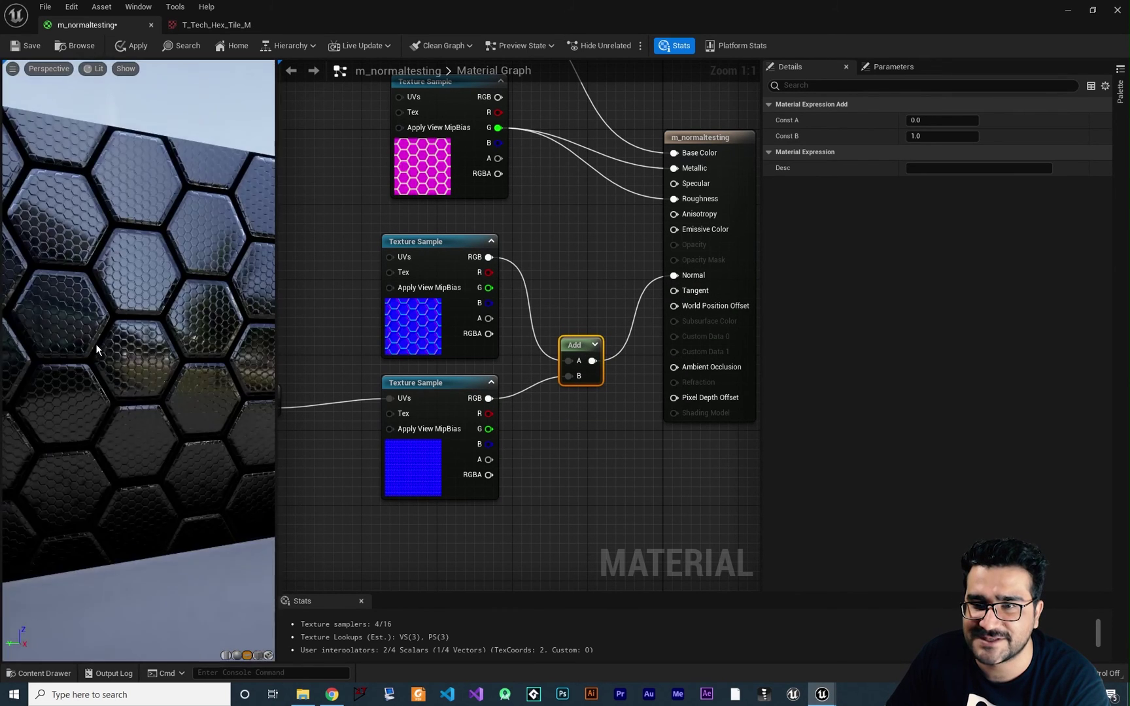
scroll(158, 302, "down", 5)
left_click_drag(151, 324, 194, 303)
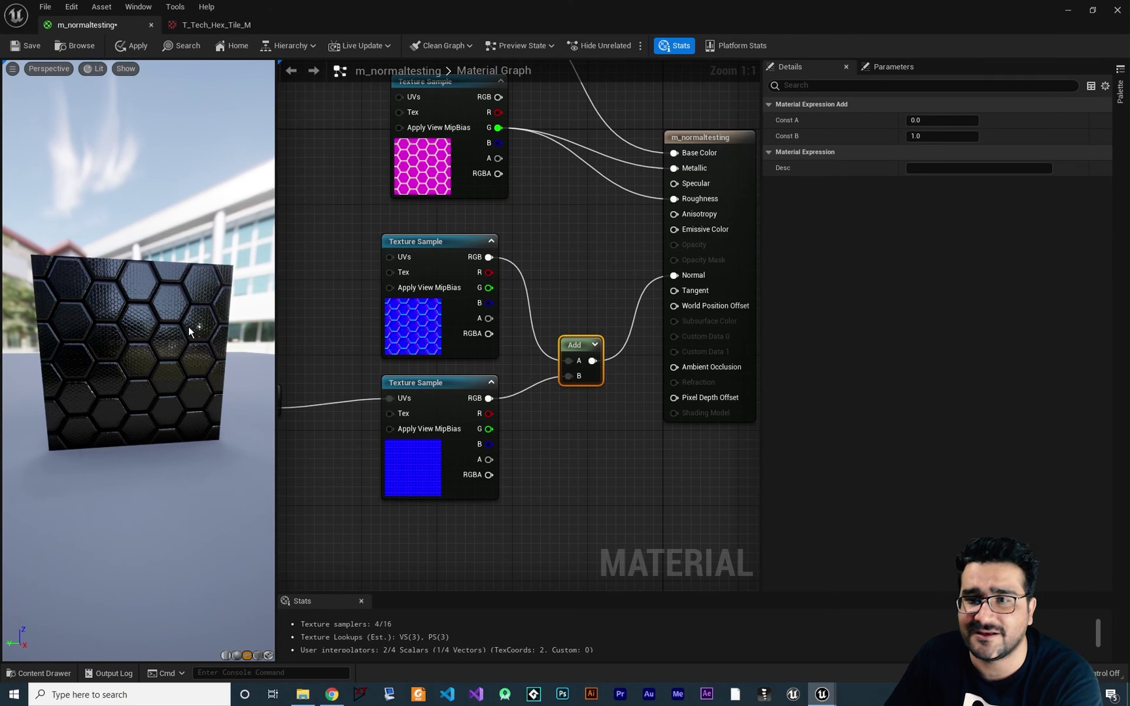
left_click_drag(217, 310, 176, 364)
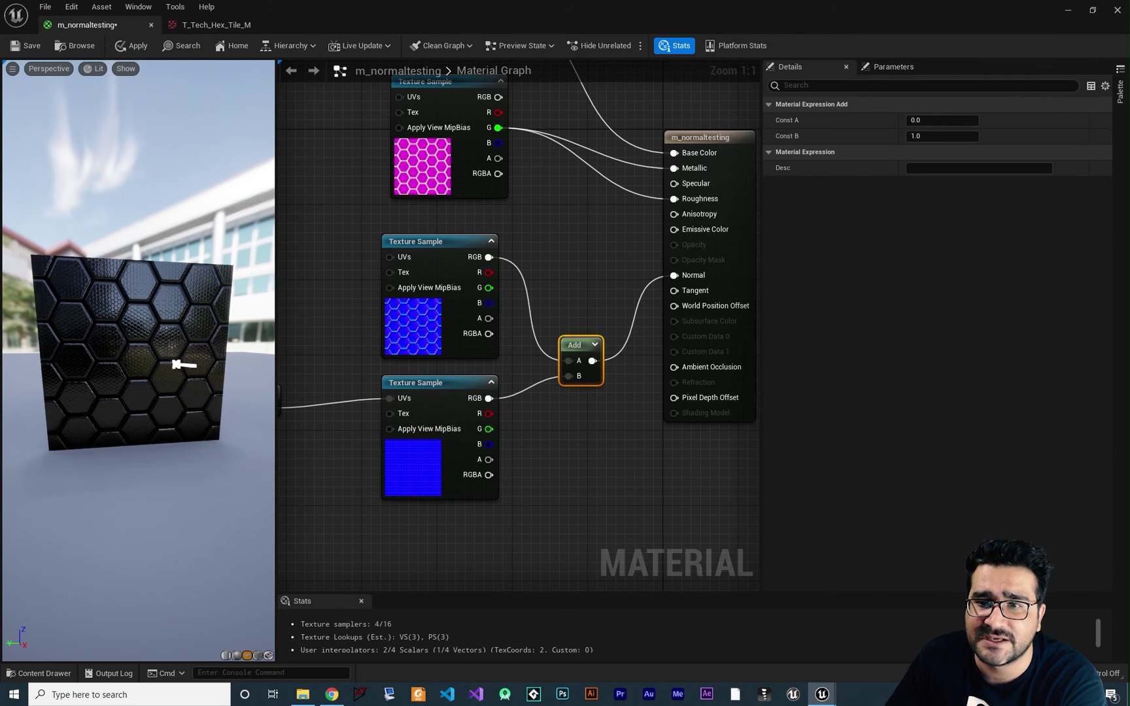
mouse_move(92, 372)
left_mouse_down()
mouse_move(211, 356)
mouse_move(133, 375)
left_mouse_up()
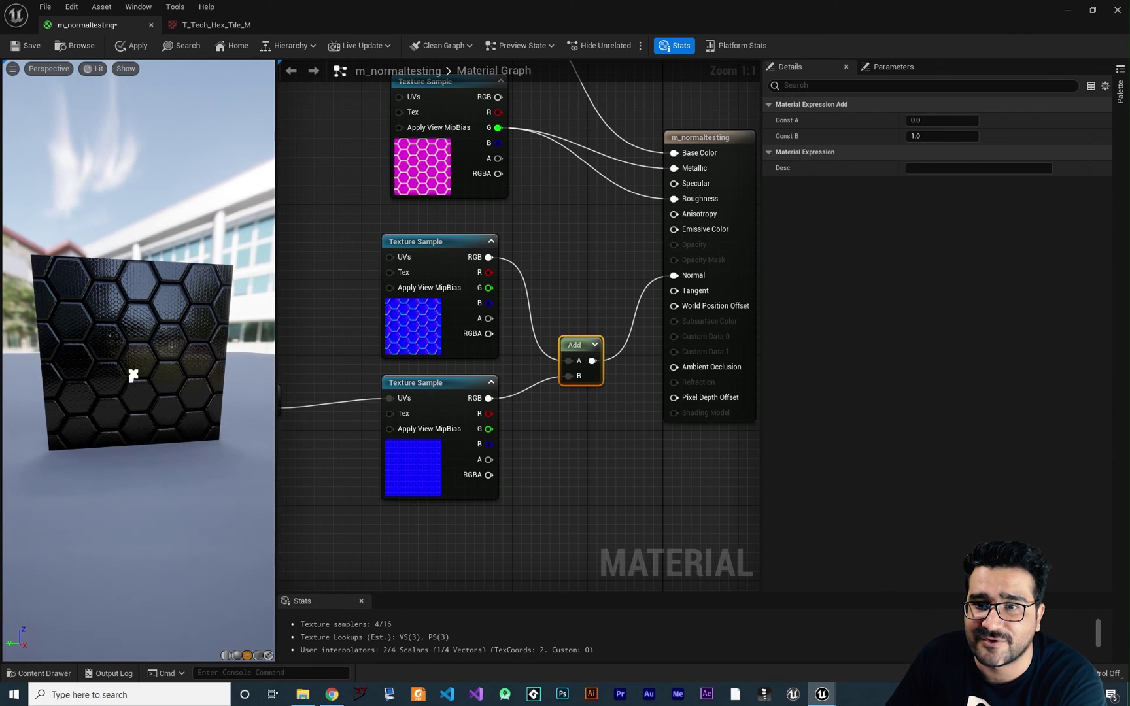
scroll(118, 376, "up", 10)
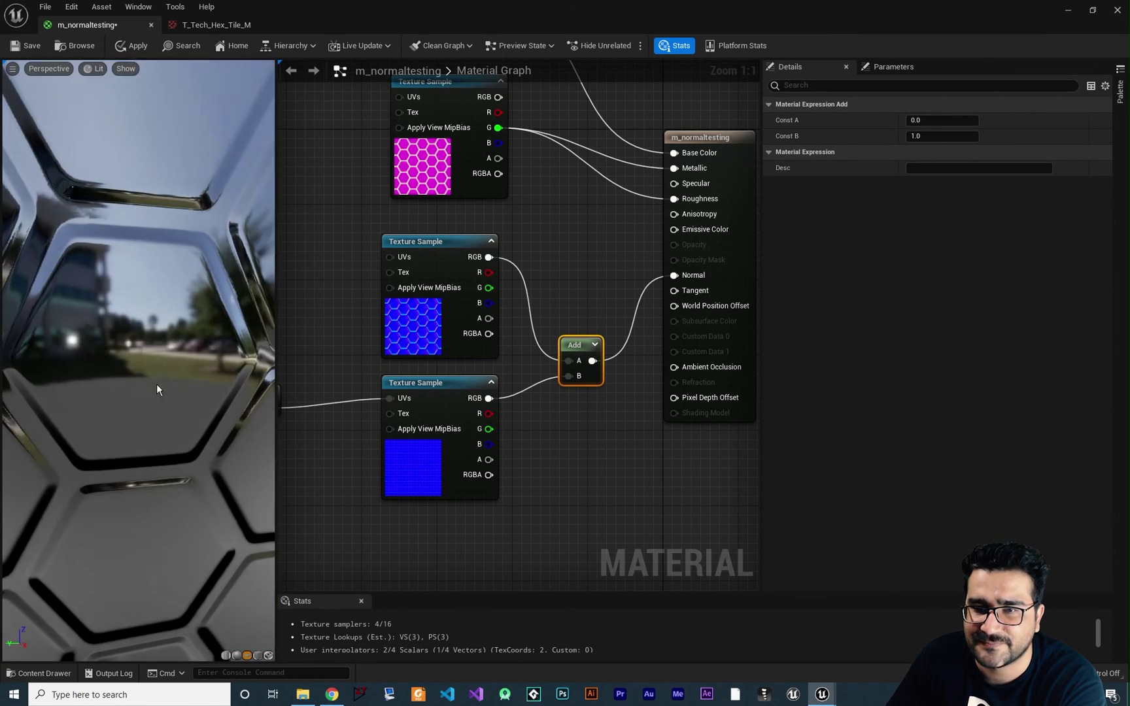